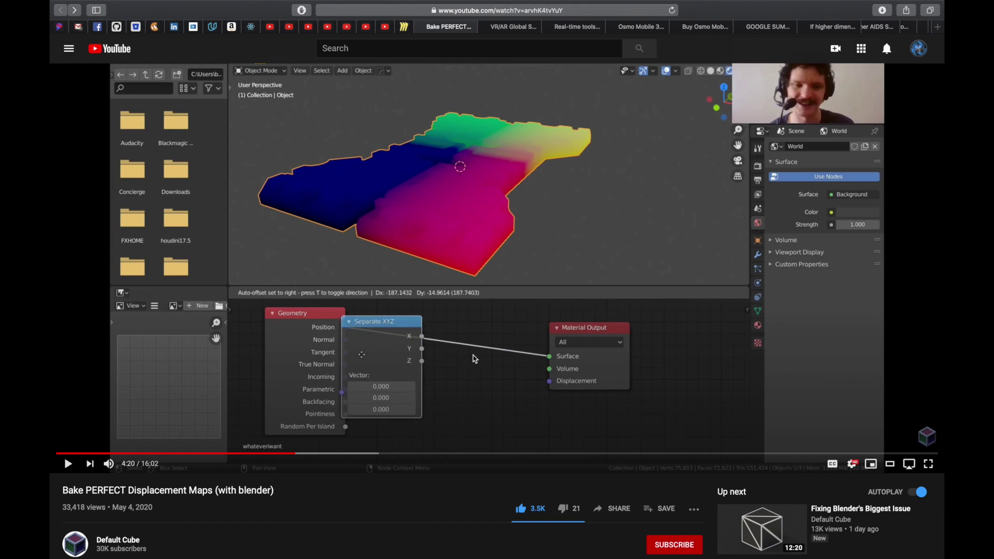
Switch from the browser to Blender and dismiss the splash screen.
key(super+Tab)
key(super+Tab)
key(super+Tab)
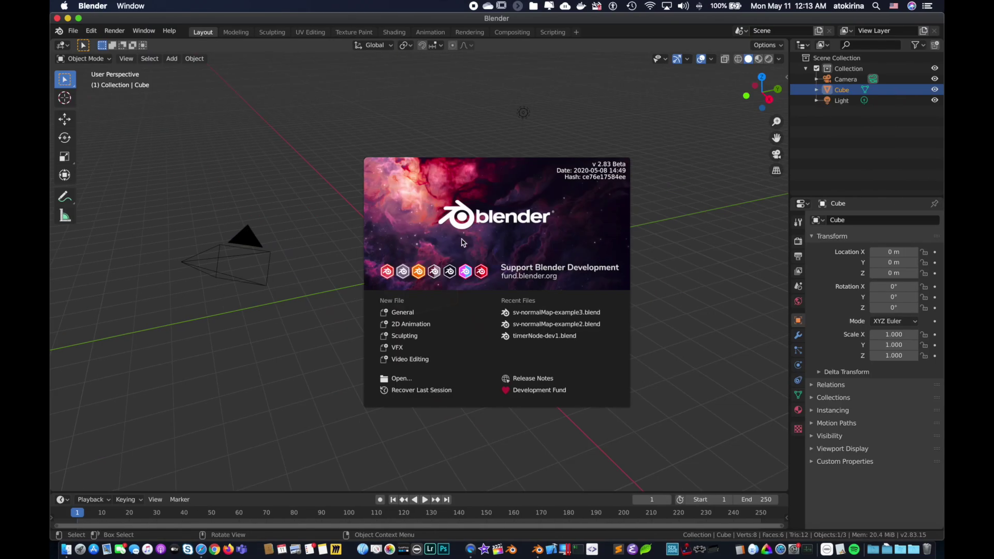
click(346, 265)
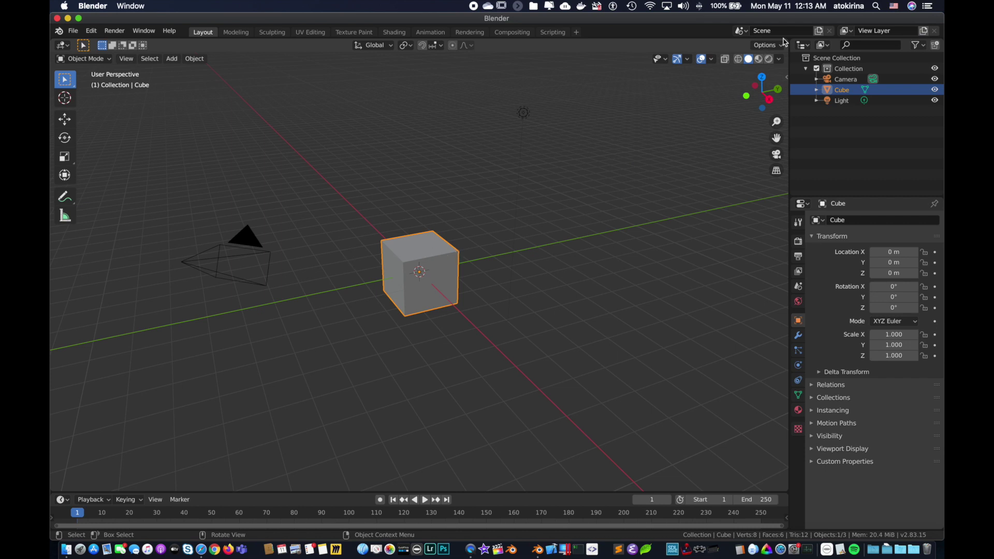
Split the 3D viewport into two stacked areas and make the upper one a Sverchok Nodes editor with its sidebar hidden.
drag(787, 40, 769, 275)
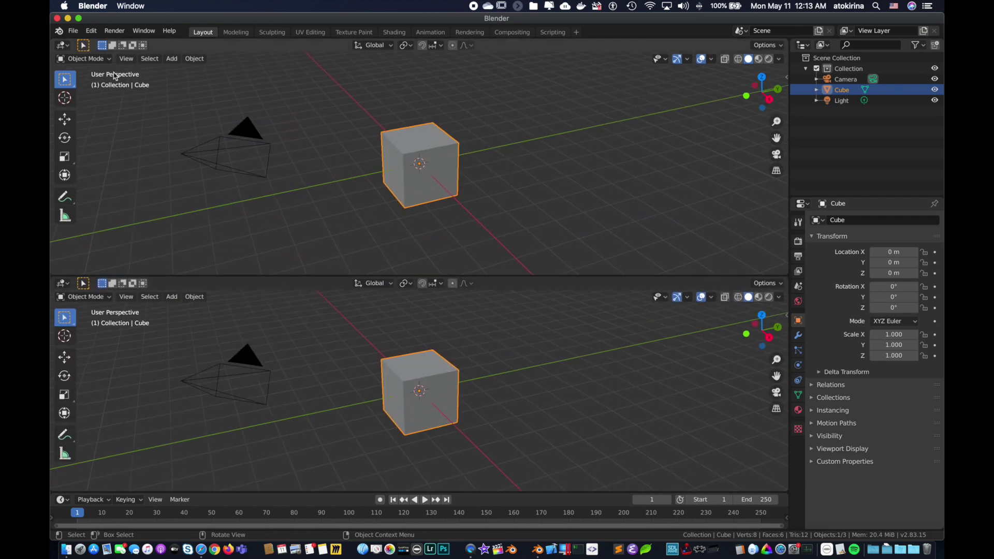
click(62, 45)
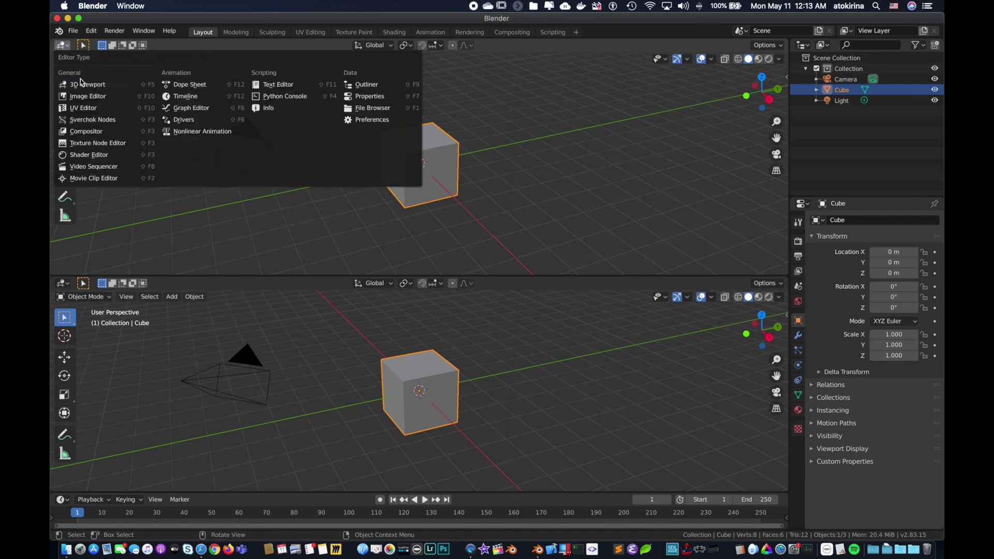
click(86, 121)
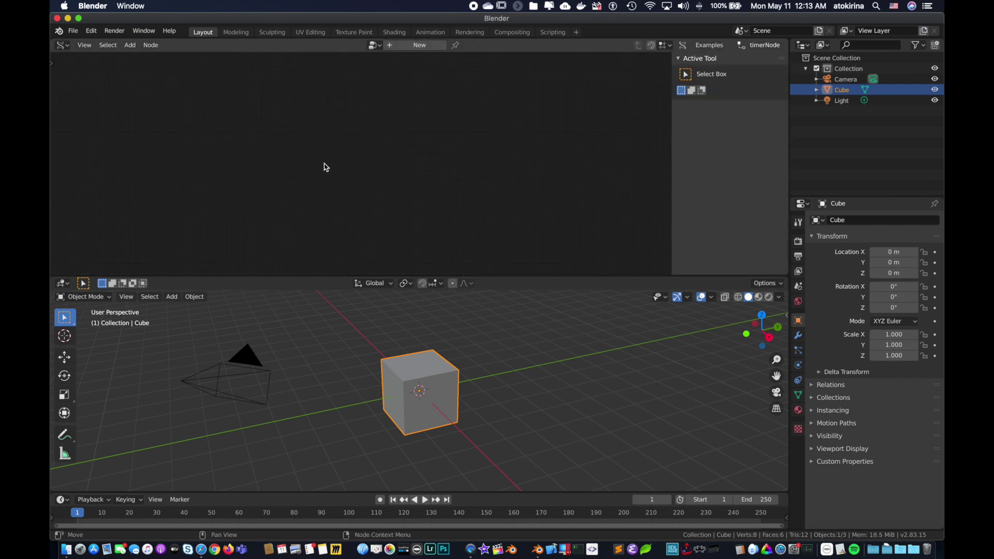
key(n)
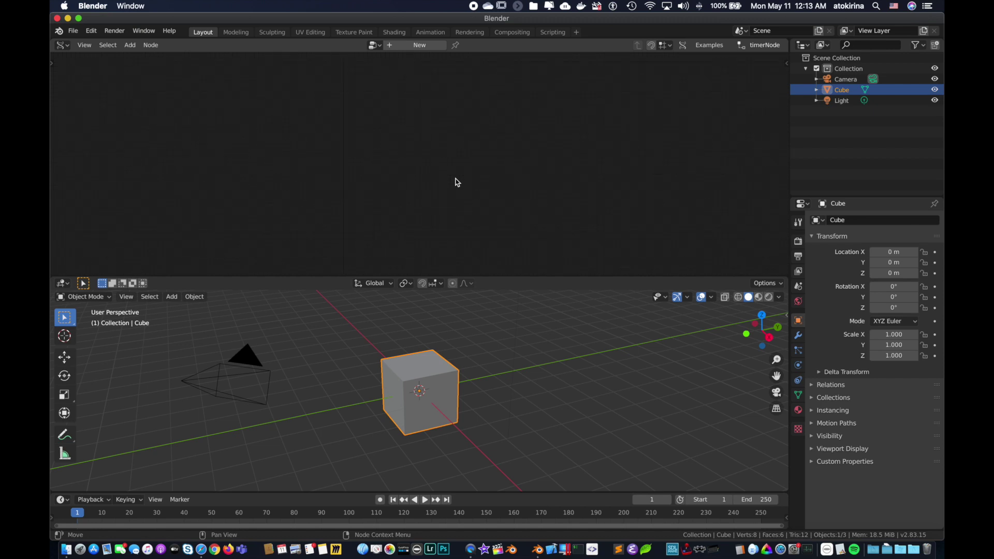
Hide the default cube and add a Monkey mesh at the scene origin.
key(h)
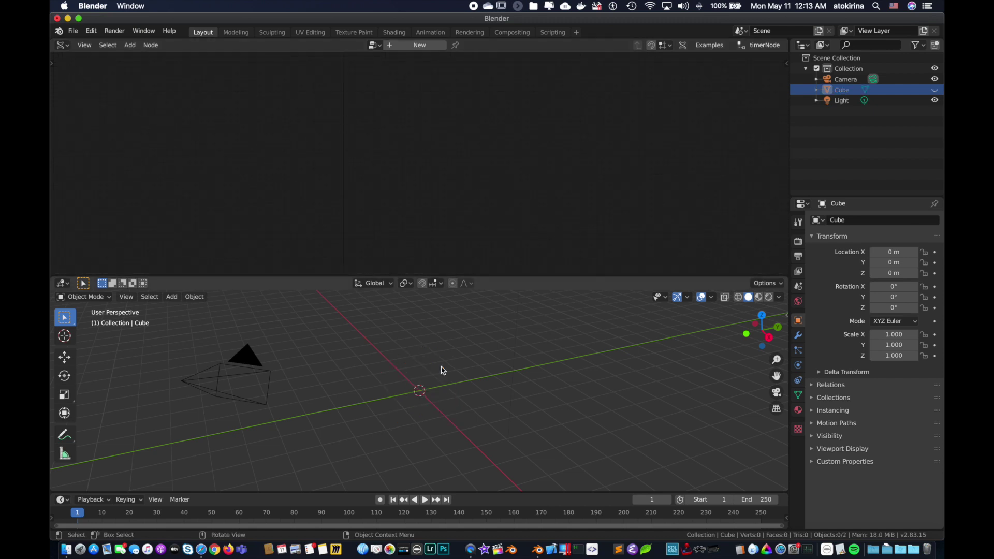
key(shift+a)
mouse_move(466, 326)
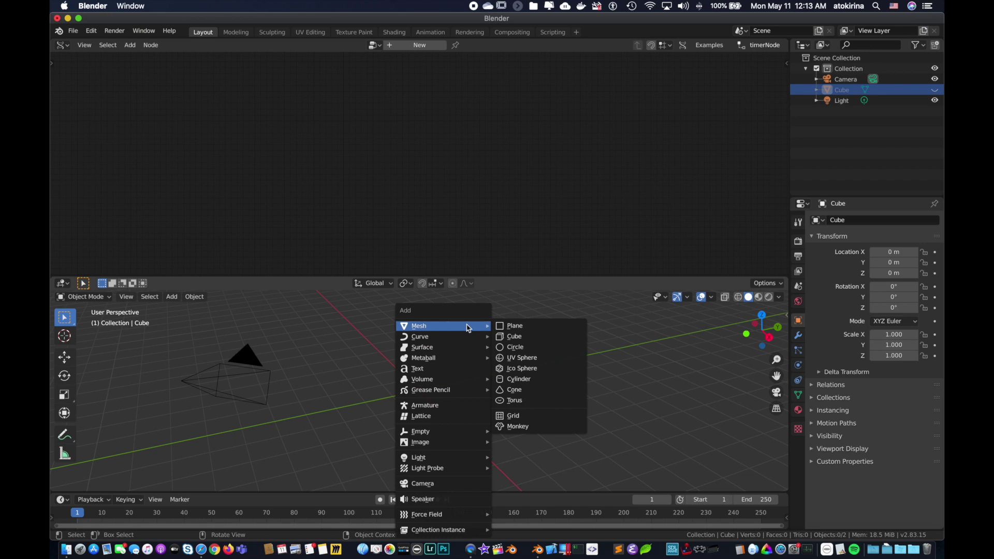
click(520, 427)
scroll(455, 435, up, 4)
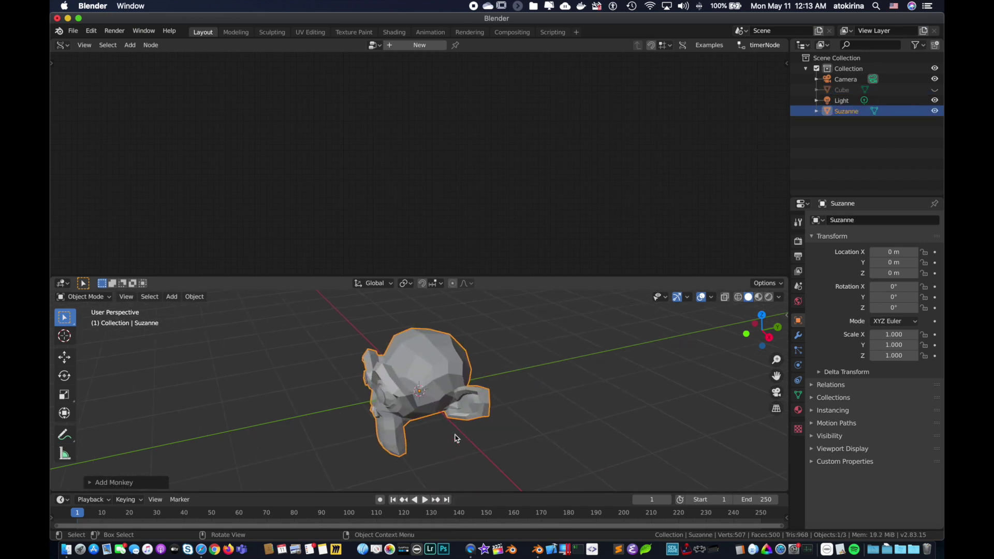
Add a Subdivision Surface modifier to the monkey and shade it smooth.
click(798, 336)
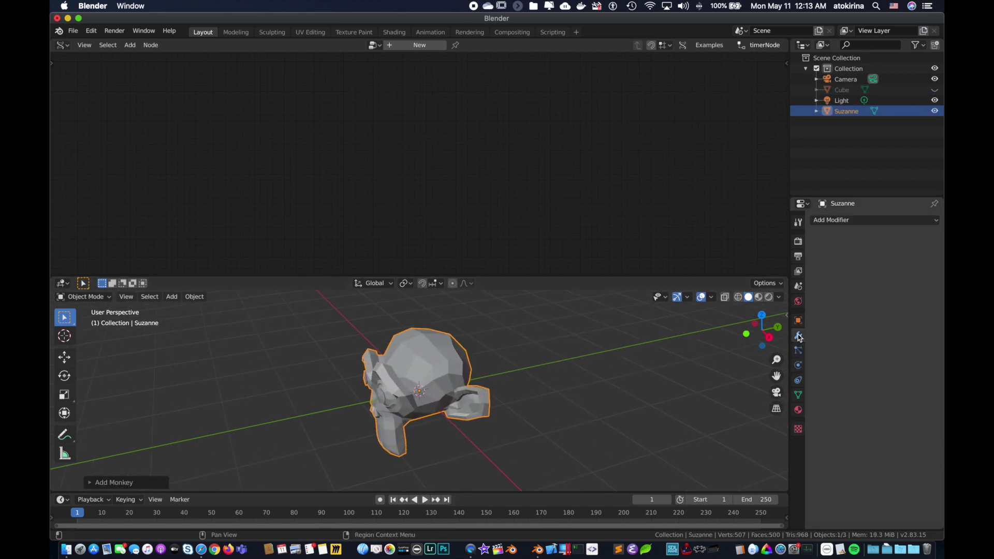
click(843, 221)
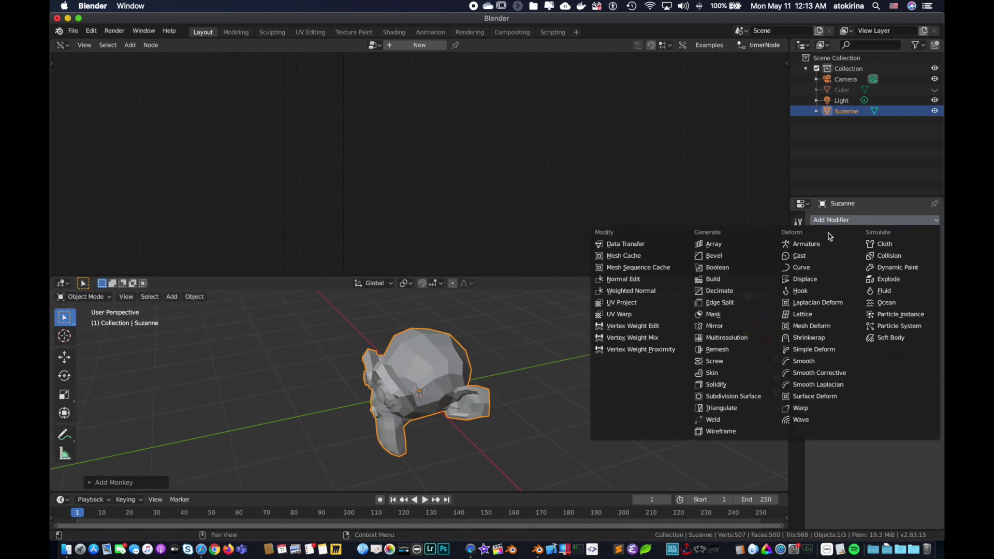
click(733, 397)
right_click(423, 374)
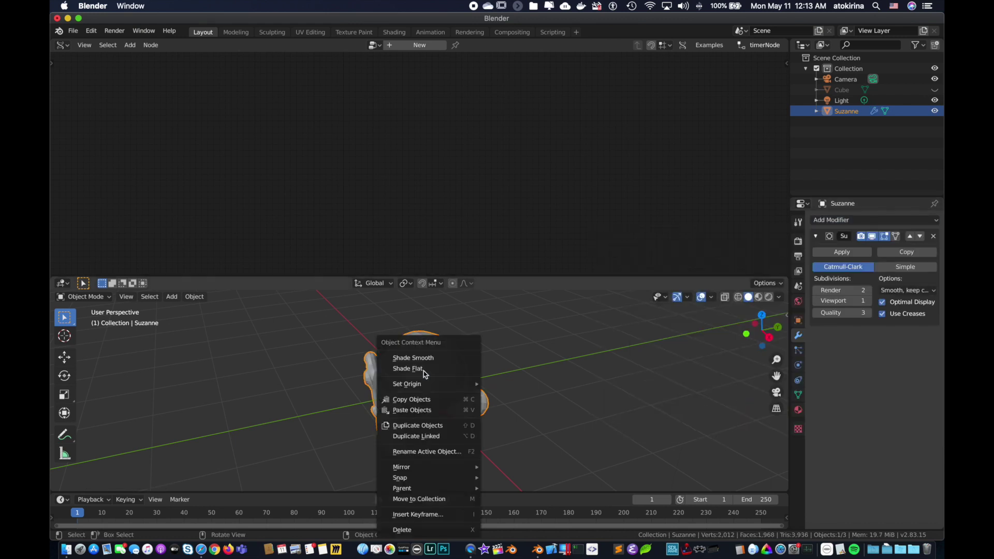
click(409, 357)
Add an Objects In node to a Sverchok node tree and load the selected monkey into it.
key(shift+a)
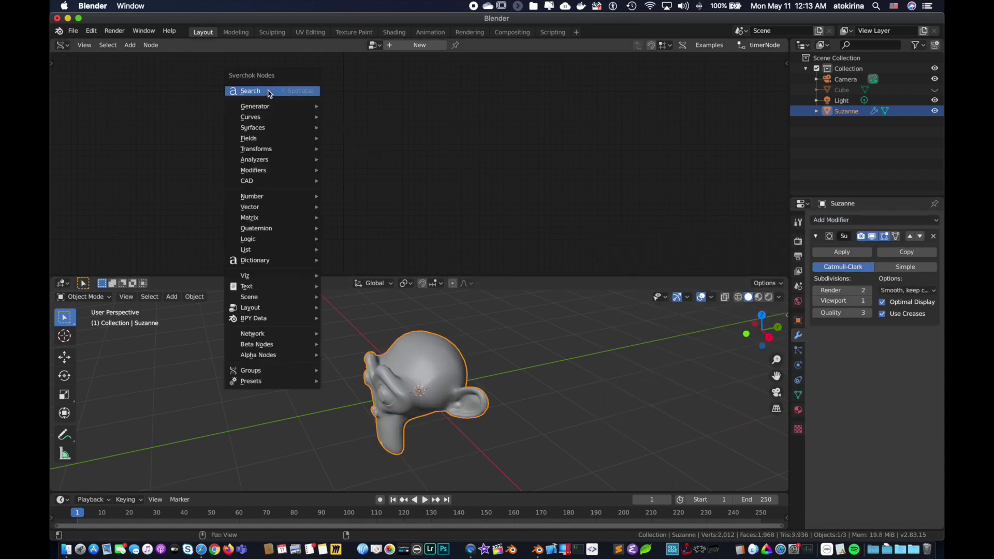
click(268, 93)
text(ojb)
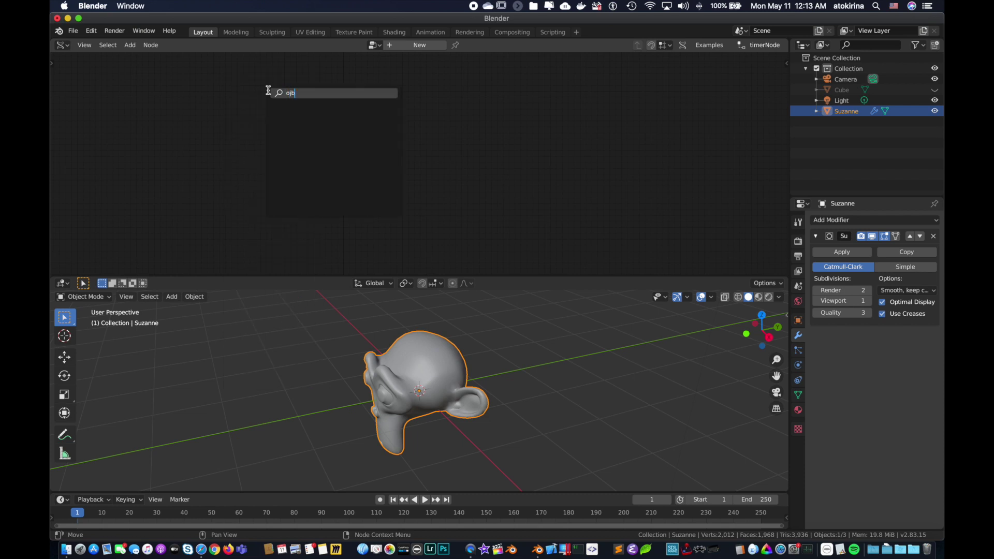
key(BackSpace)
key(BackSpace)
text(bjects in)
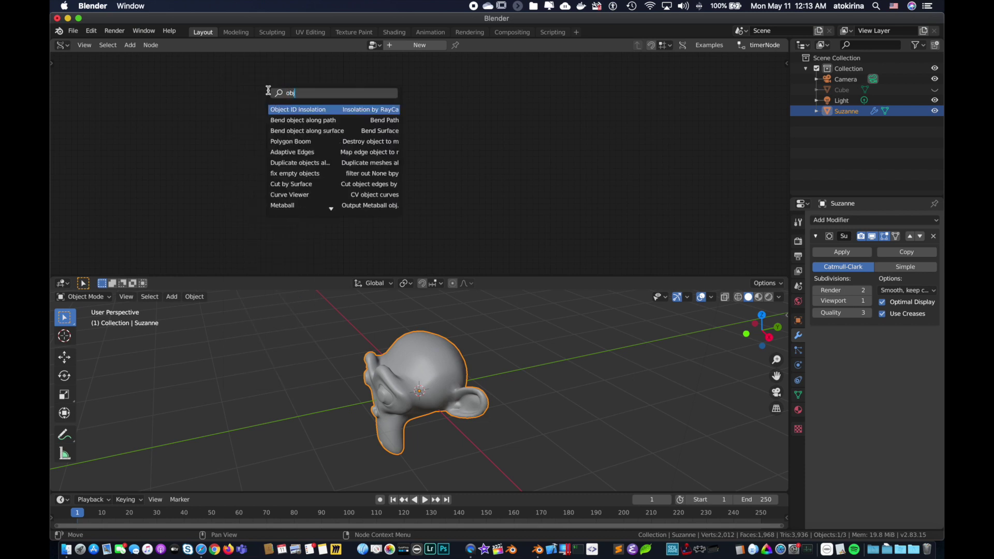
key(Return)
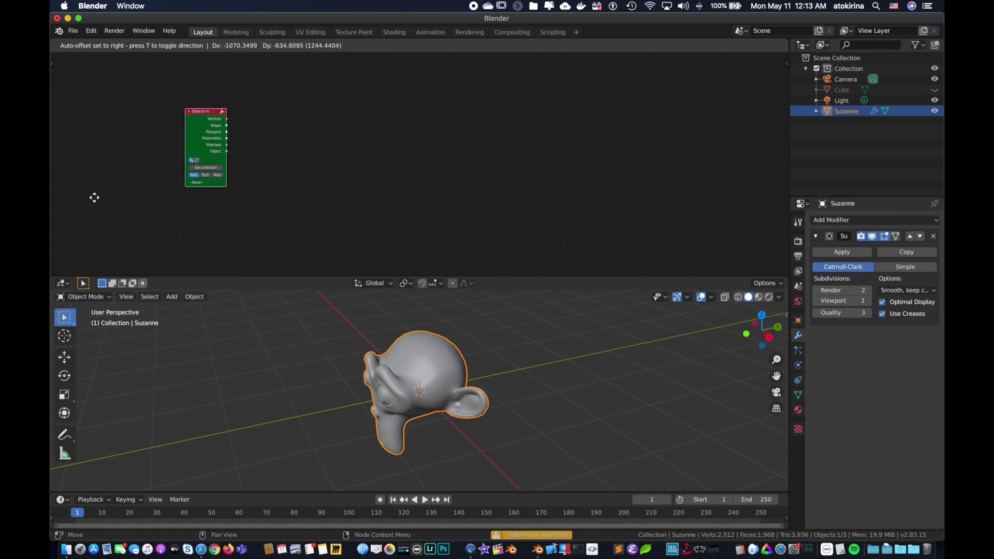
click(86, 208)
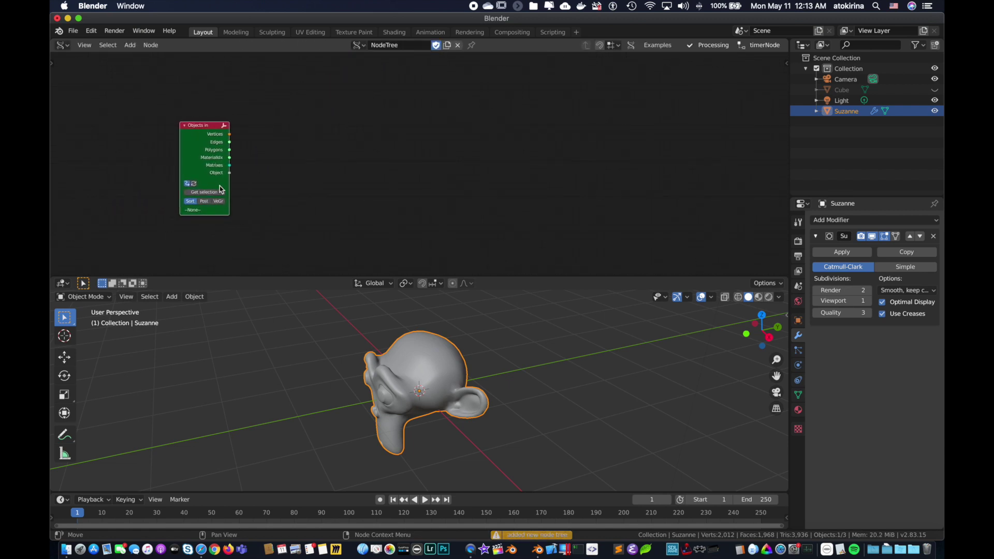
click(205, 193)
drag(203, 136, 165, 131)
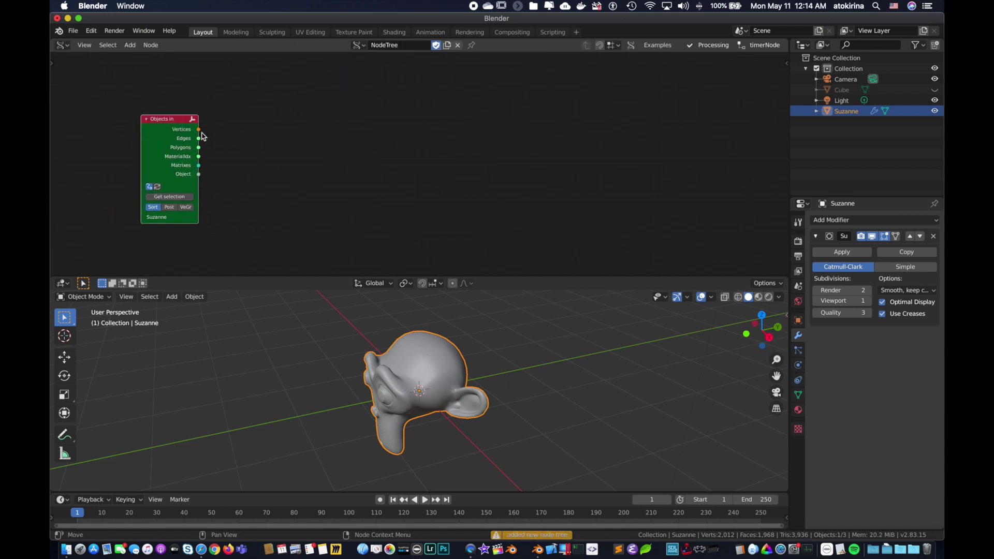
Add a Matrix Apply (verts) node and feed it the Vertices and Matrixes outputs of the Objects In node.
key(shift+a)
click(255, 114)
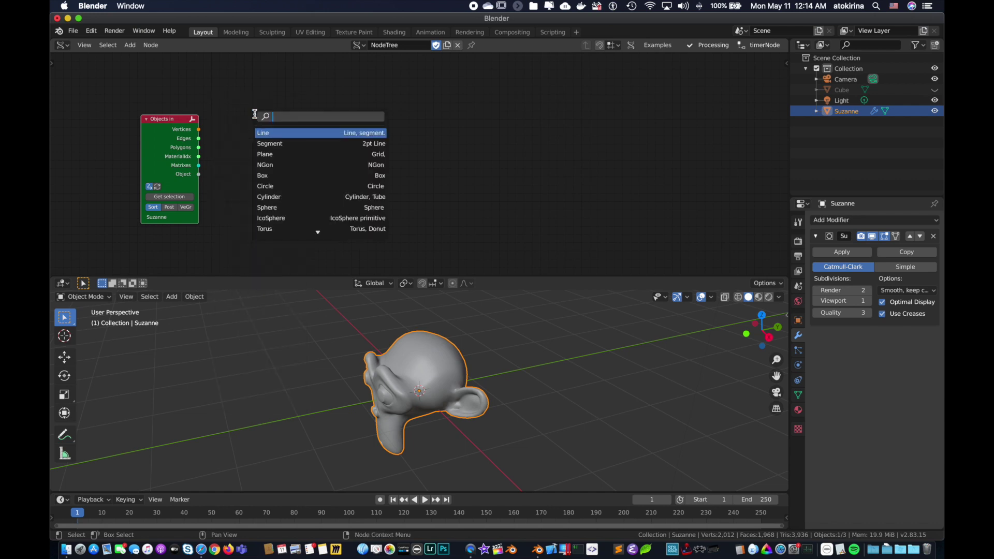
text(matrxi)
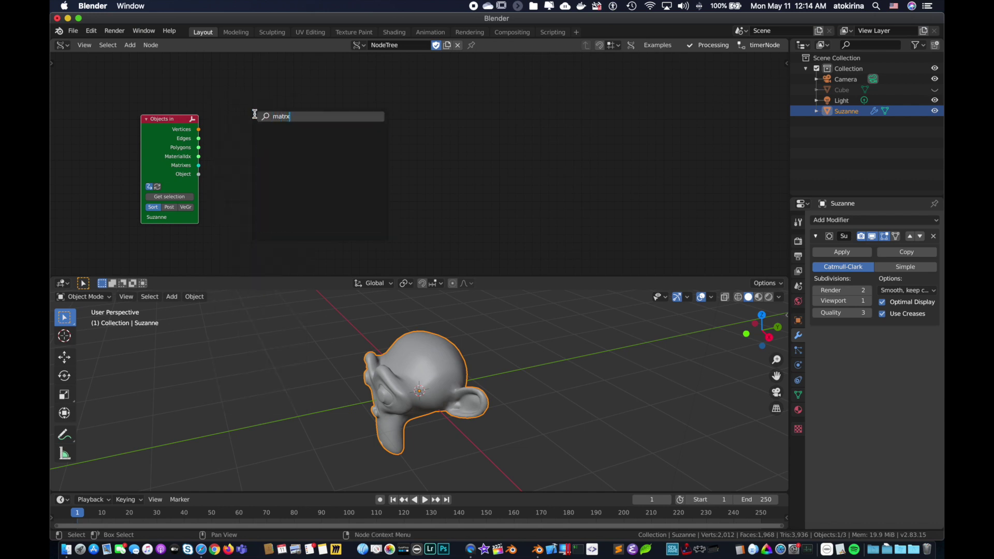
key(BackSpace)
key(BackSpace)
text(ix app)
key(super+a)
text(matrix apl)
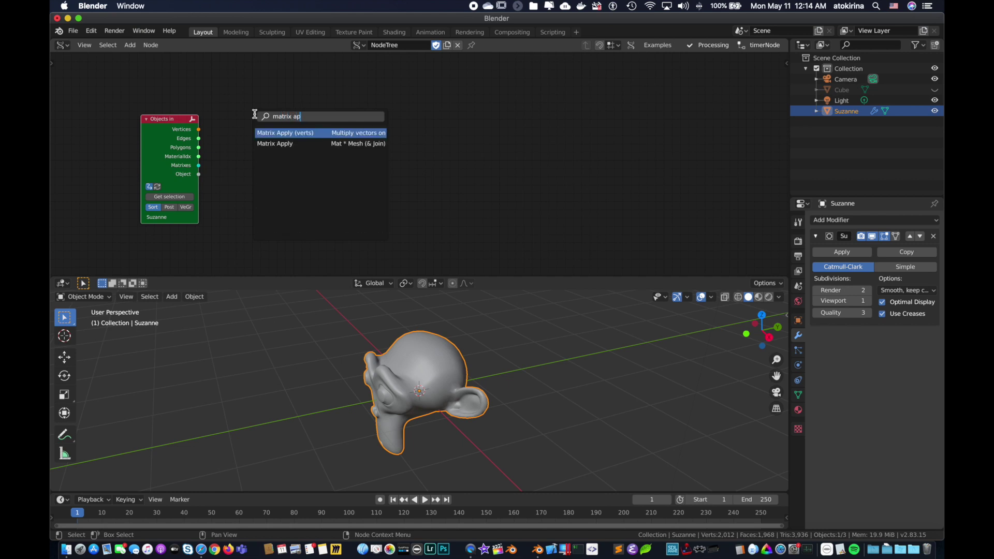
key(Return)
click(248, 104)
drag(197, 165, 244, 130)
drag(269, 110, 278, 118)
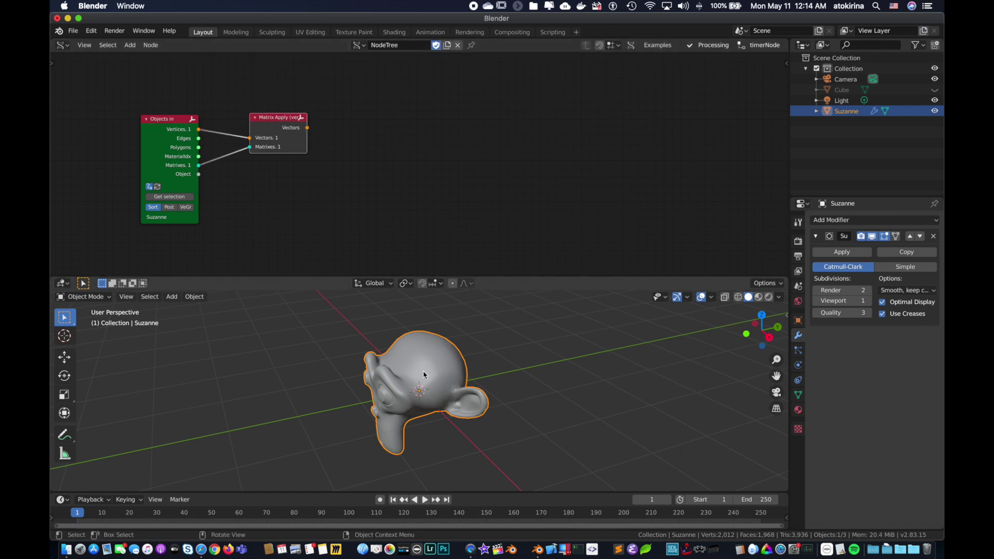
Try rotating, moving and enlarging the monkey freely in the 3D viewport.
key(r)
click(379, 360)
key(g)
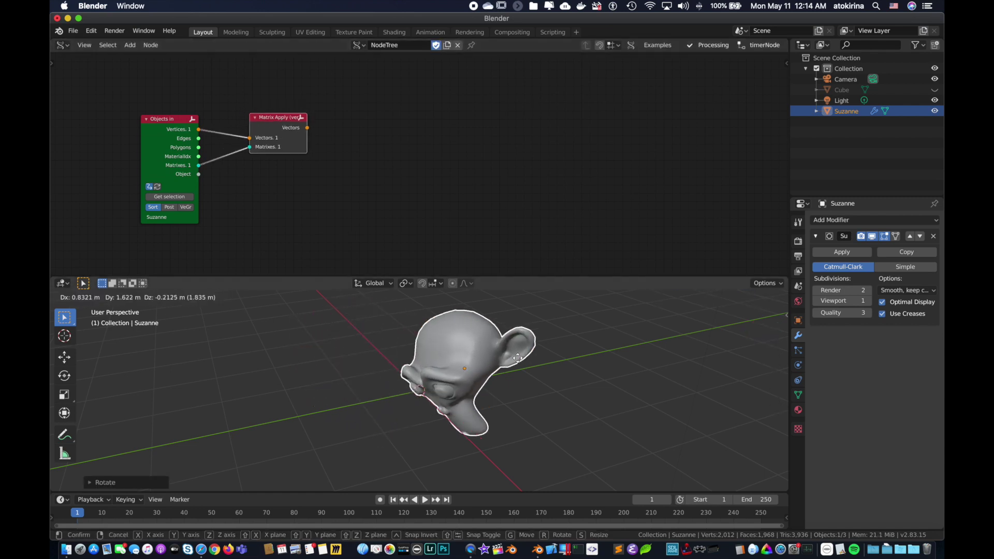
click(545, 389)
key(s)
click(583, 401)
key(r)
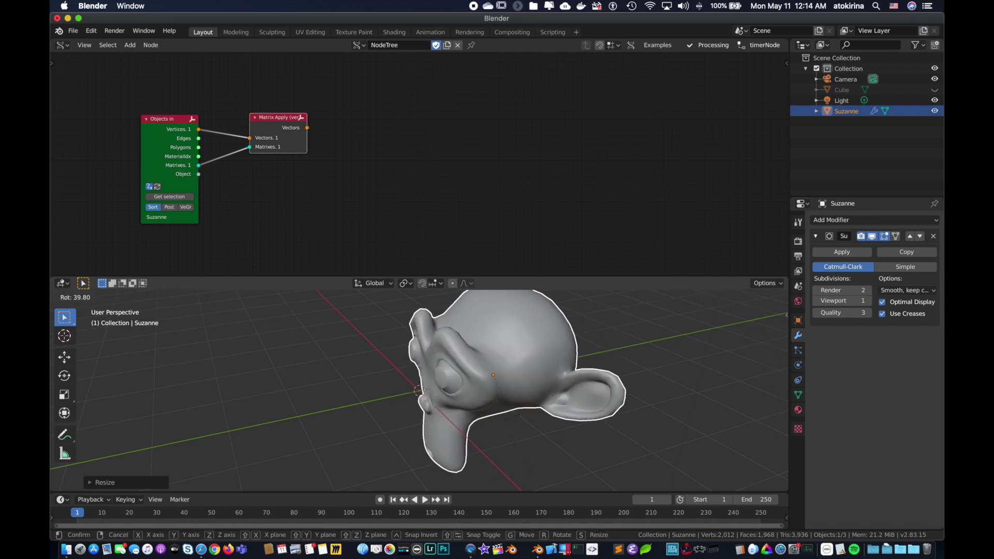
click(508, 416)
key(g)
click(521, 380)
Clear the monkey's rotation, location and scale.
key(alt+r)
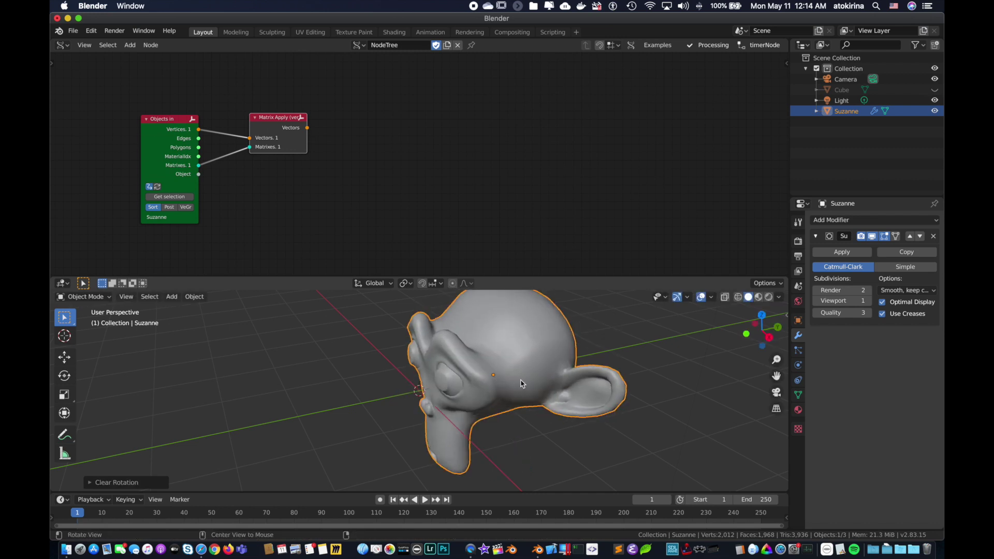
key(alt+g)
key(alt+s)
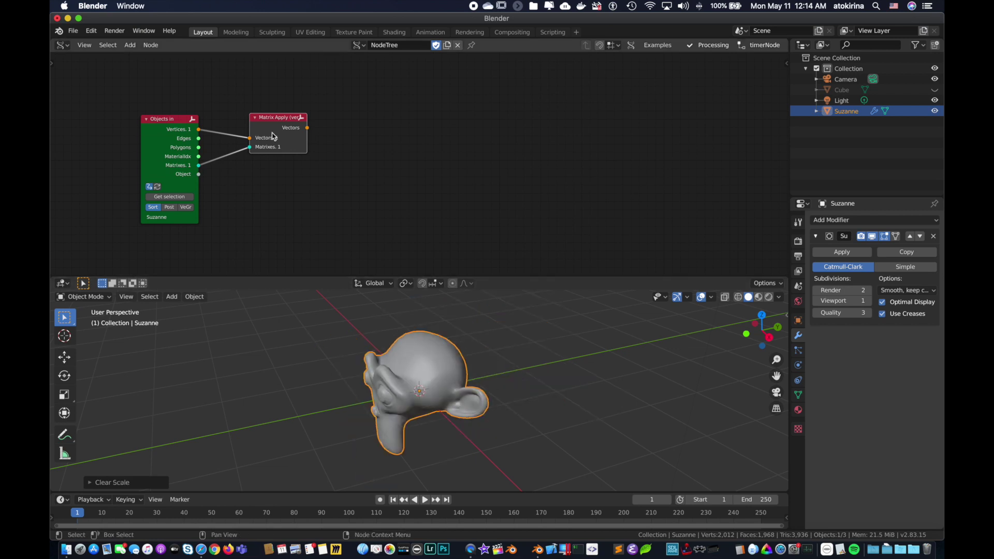
Add a Vector In node beside Matrix Apply and connect the Vectors output of Matrix Apply to its Z input.
key(shift+a)
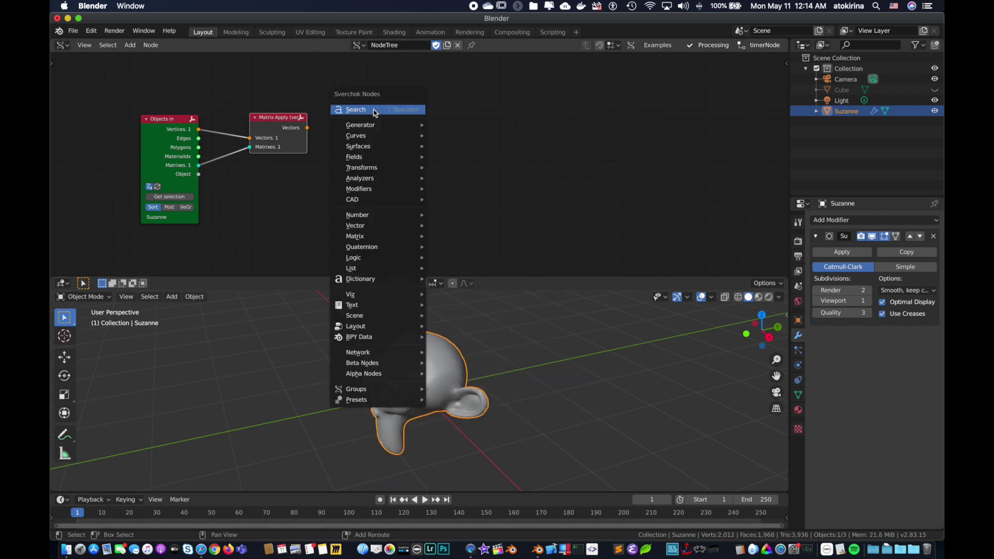
click(374, 110)
text(vectro)
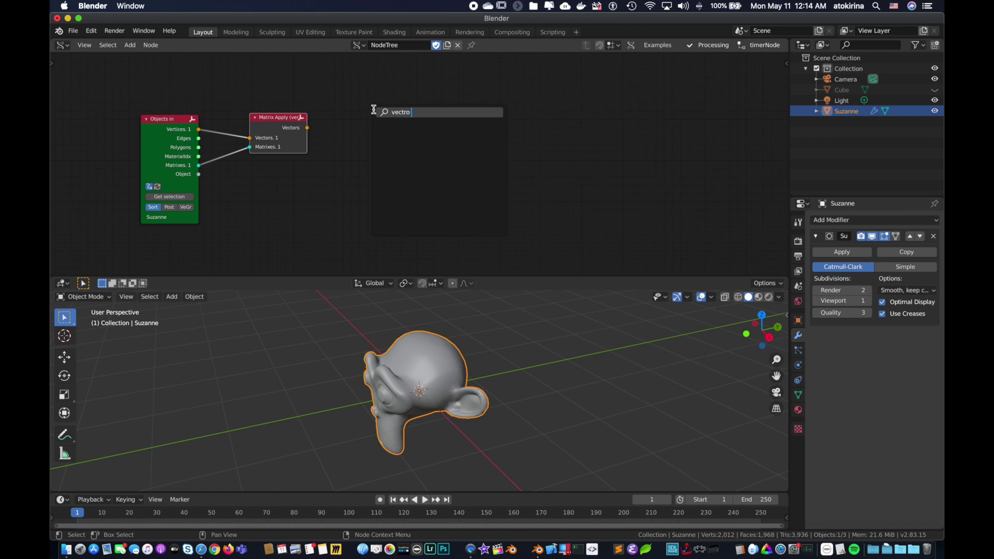
key(BackSpace)
key(BackSpace)
key(BackSpace)
text(or i)
key(Return)
click(361, 110)
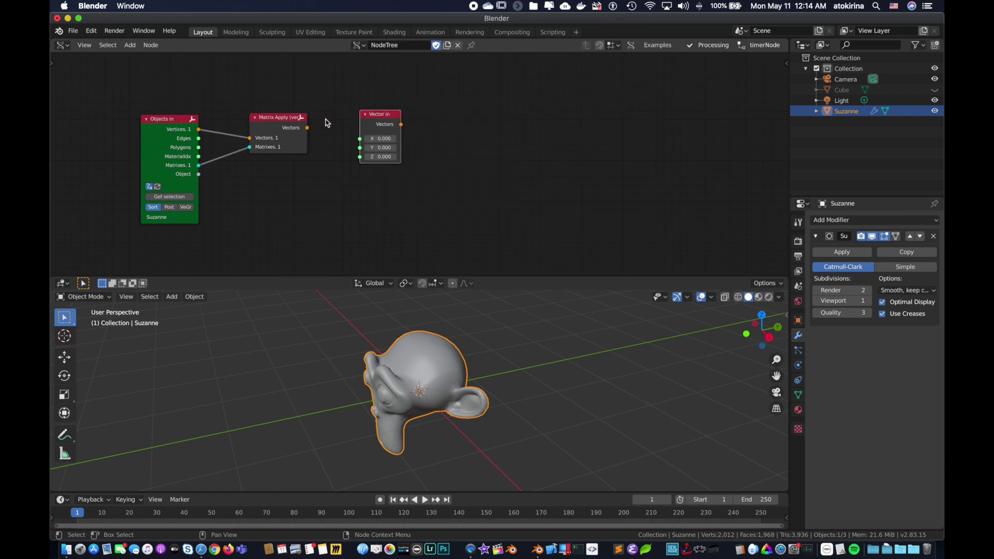
drag(307, 127, 360, 156)
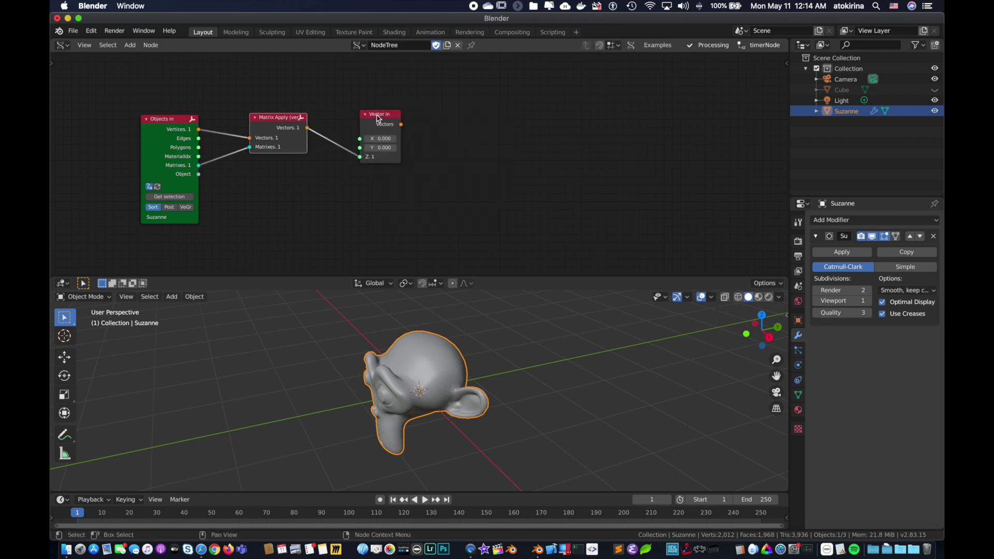
drag(379, 118, 360, 115)
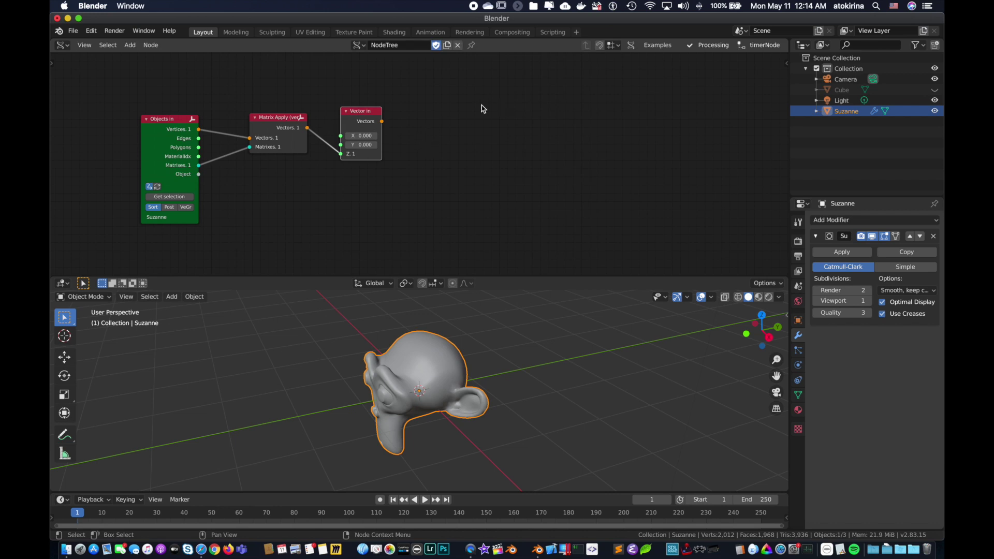
Add a List Statistics node beside the Vector In node and set its function to Maximum.
key(shift+a)
click(462, 105)
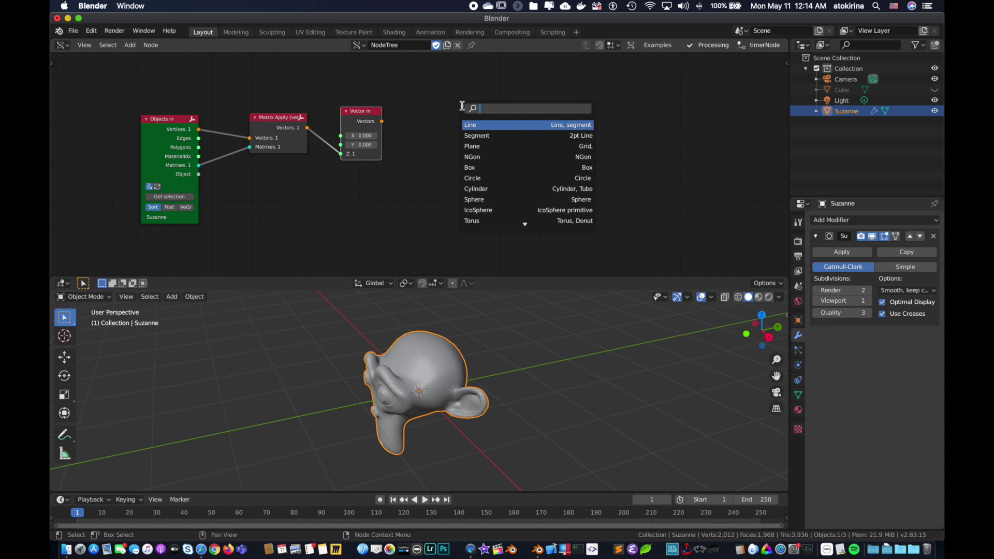
text(stats)
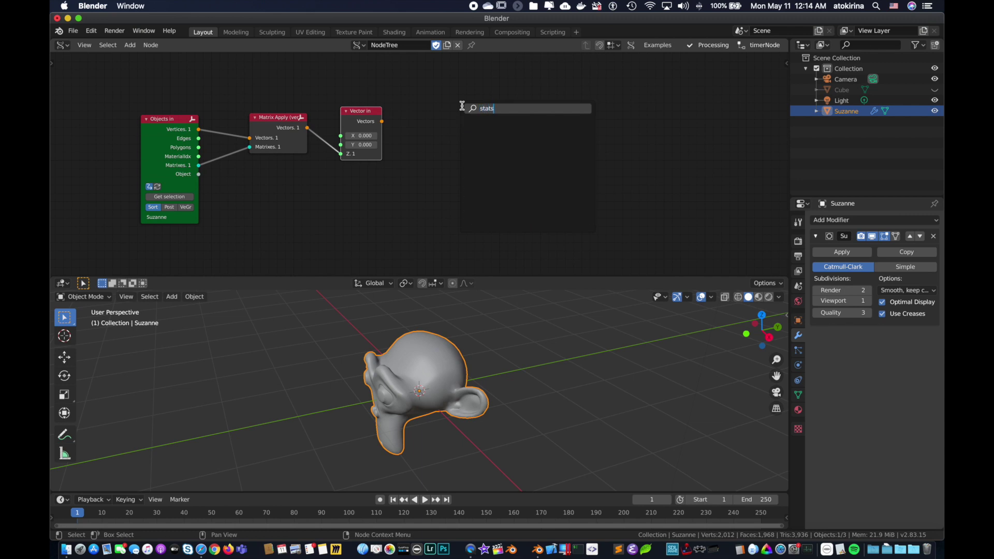
key(Return)
click(452, 140)
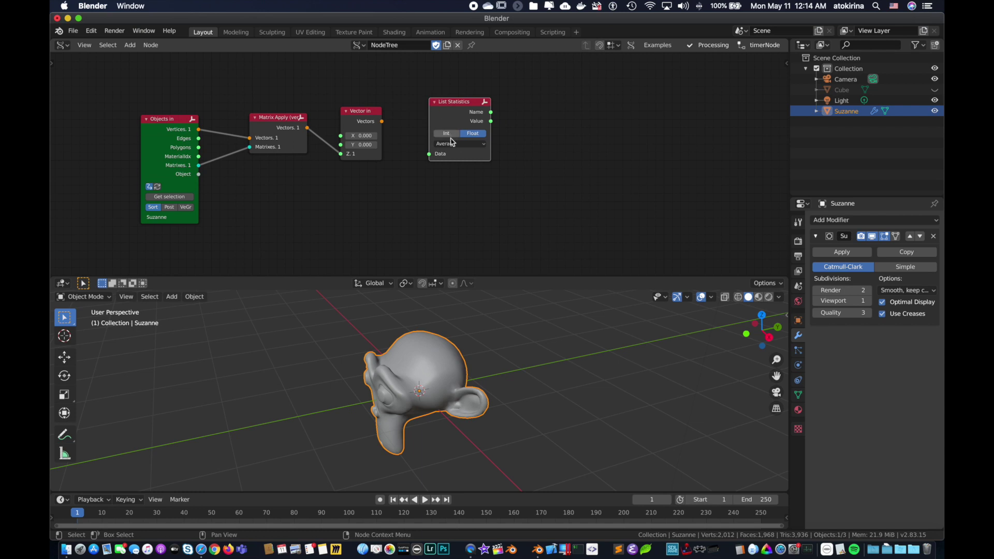
click(452, 142)
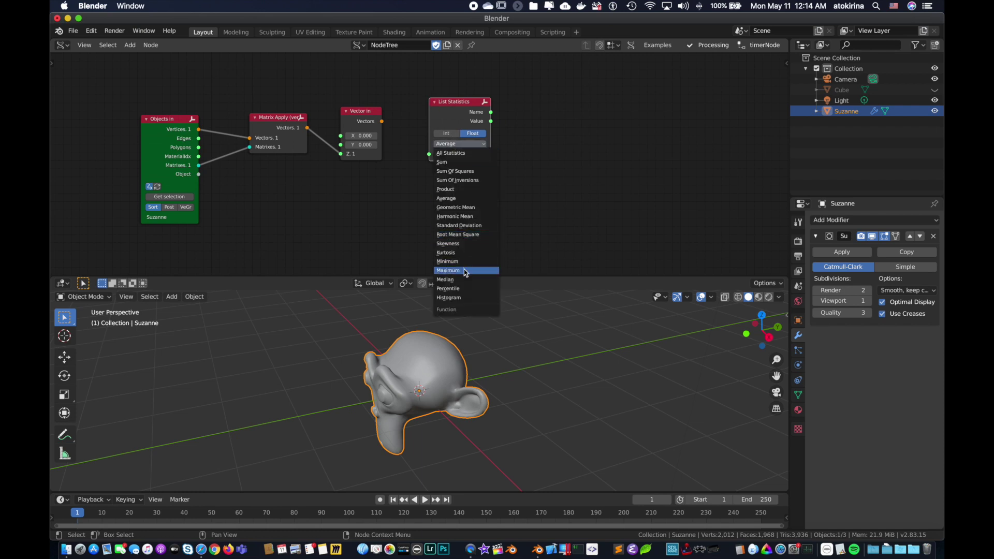
click(448, 270)
Duplicate the List Statistics node below the original and set the copy's function to Minimum.
key(shift+d)
click(456, 243)
click(456, 243)
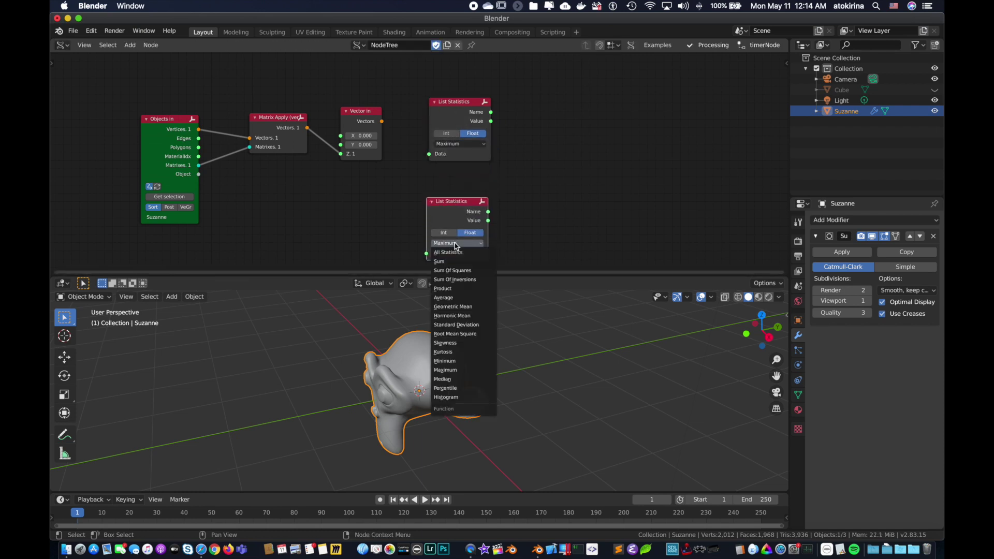
click(458, 359)
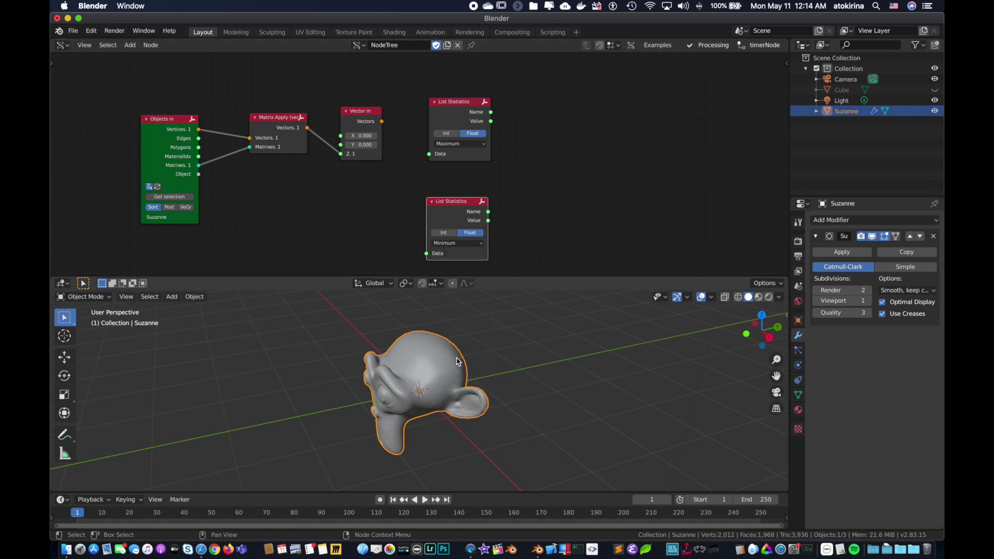
Delete the Vector In node.
drag(382, 121, 412, 150)
click(357, 121)
key(x)
Add a Vector Out node, feed it the Vectors of Matrix Apply and connect its Z output to both List Statistics nodes.
key(shift+a)
click(350, 118)
text(vec)
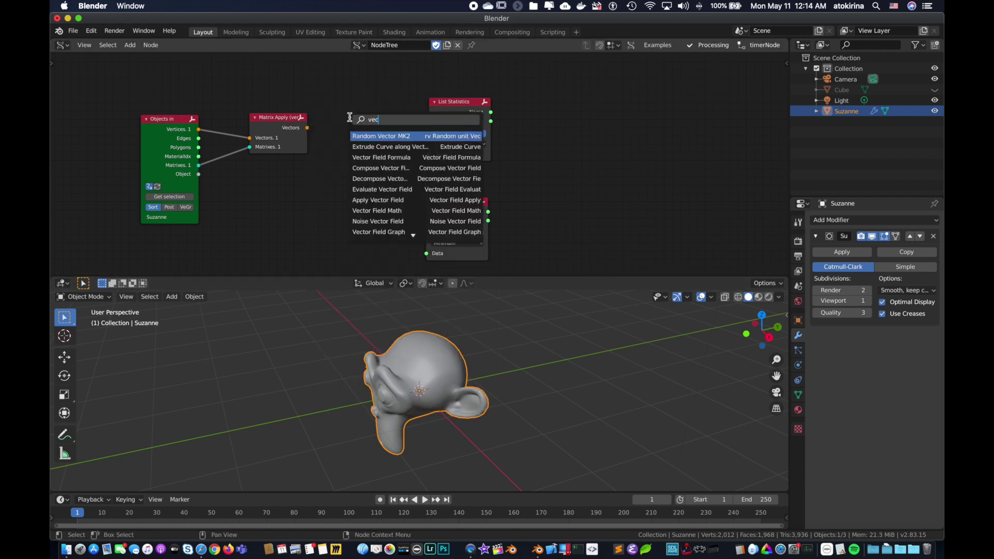
text(tor o)
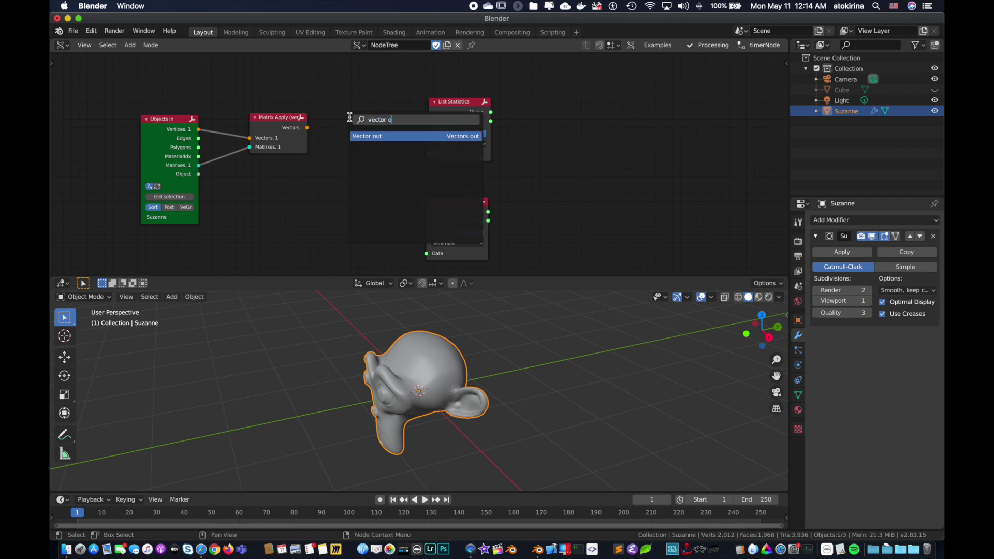
key(Return)
click(343, 122)
drag(307, 127, 342, 159)
drag(372, 130, 426, 253)
Add a collapsed Stethoscope MK2 node above the Maximum List Statistics node and connect that node's Value output to it.
key(shift+a)
click(558, 151)
text(s)
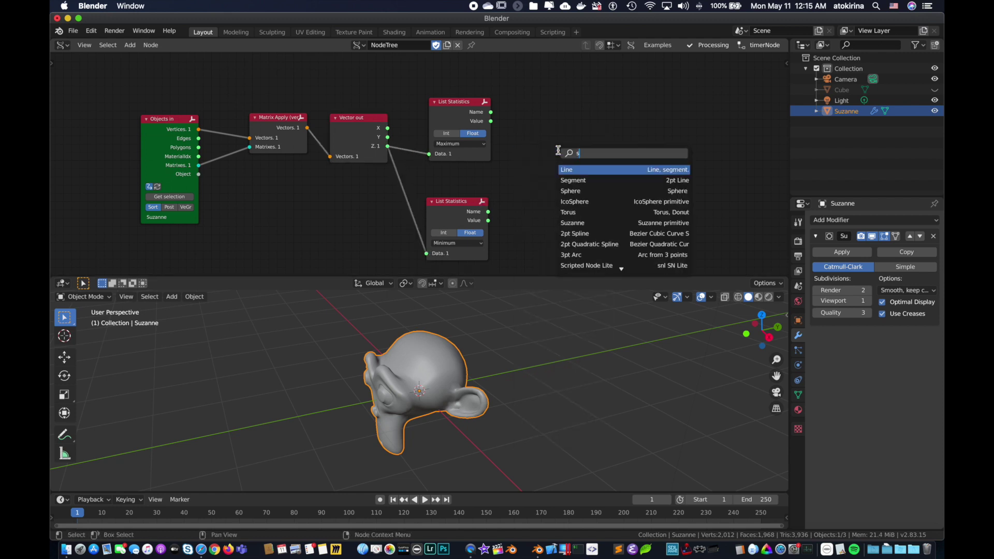
text(teh)
key(BackSpace)
key(Return)
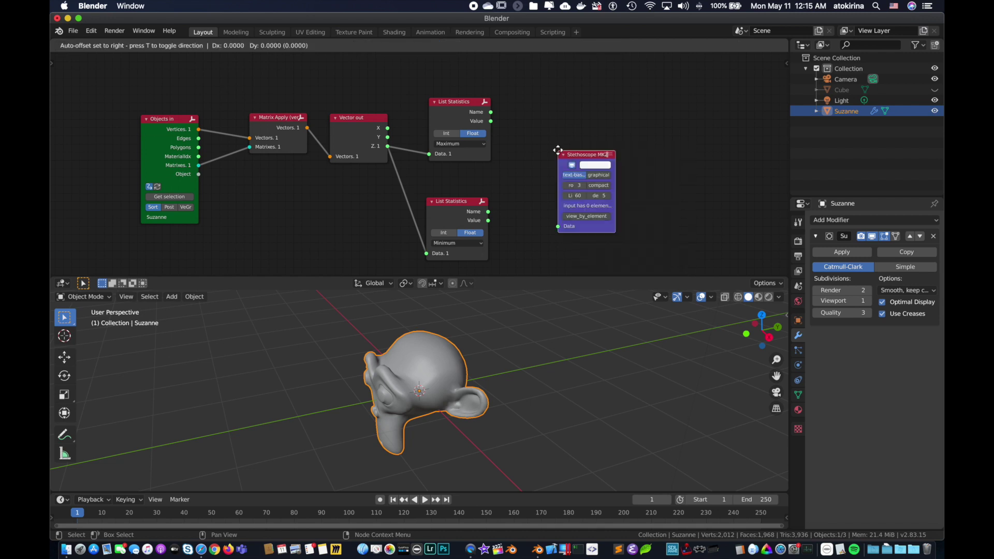
click(558, 150)
click(563, 155)
drag(568, 156, 448, 85)
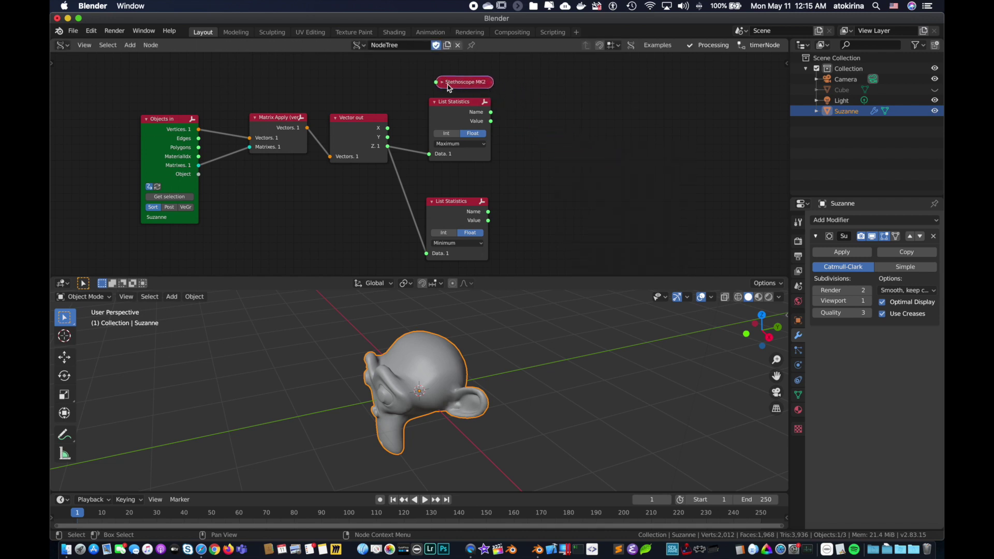
drag(491, 121, 436, 83)
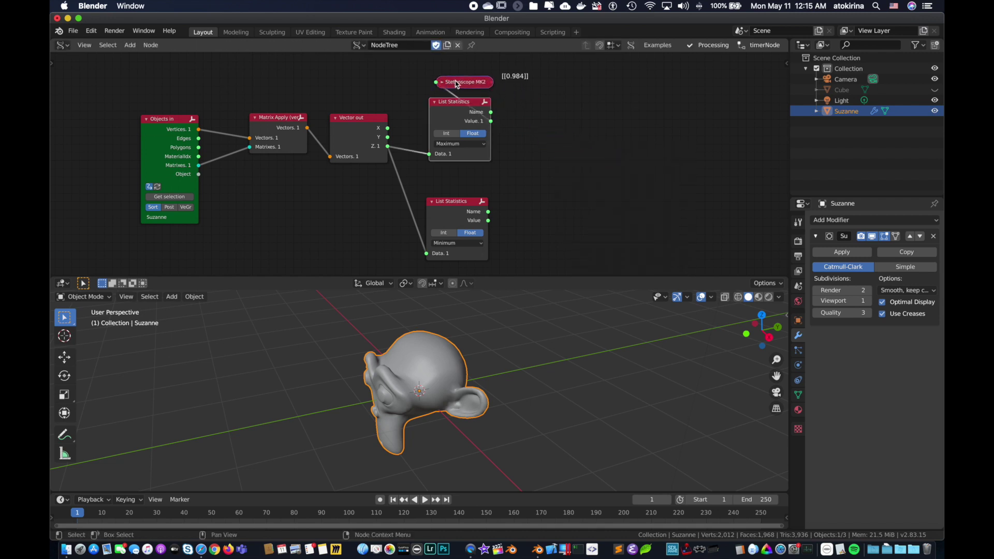
Duplicate the Stethoscope MK2 node above the Minimum List Statistics node and connect that node's Value output to the copy.
key(shift+d)
click(454, 185)
drag(488, 221, 436, 184)
Add a Scalar Math node beside the List Statistics nodes.
key(shift+a)
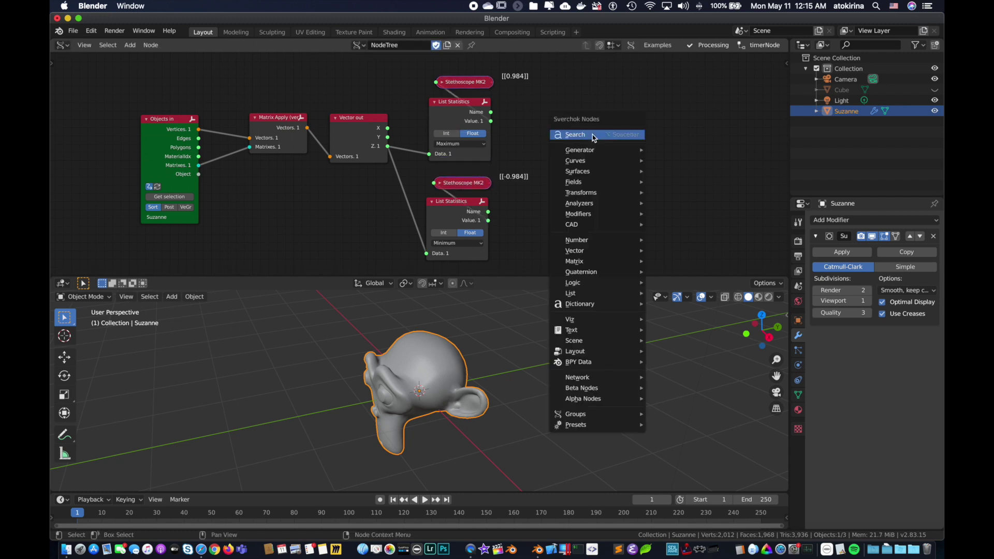
click(594, 135)
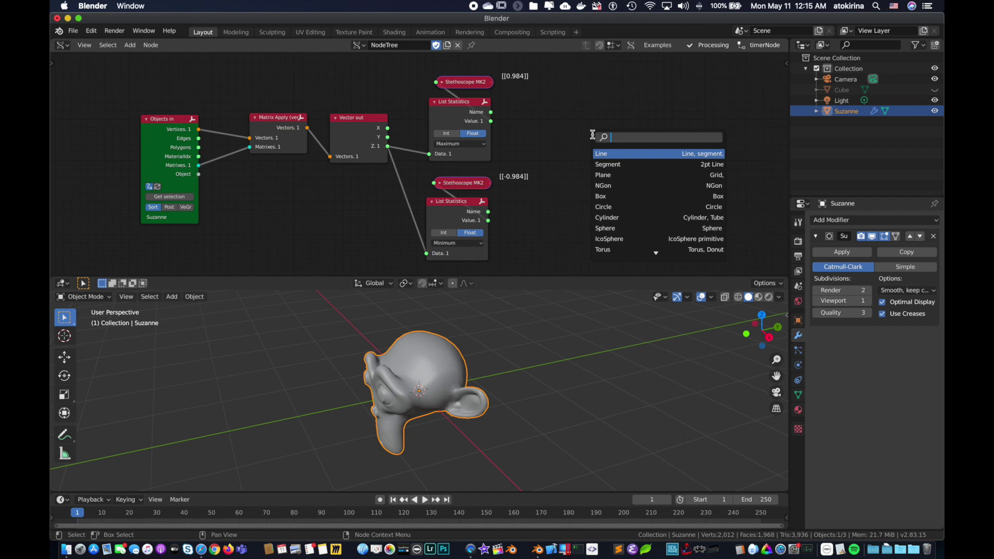
text(ssc)
key(BackSpace)
key(BackSpace)
key(BackSpace)
key(BackSpace)
key(BackSpace)
key(BackSpace)
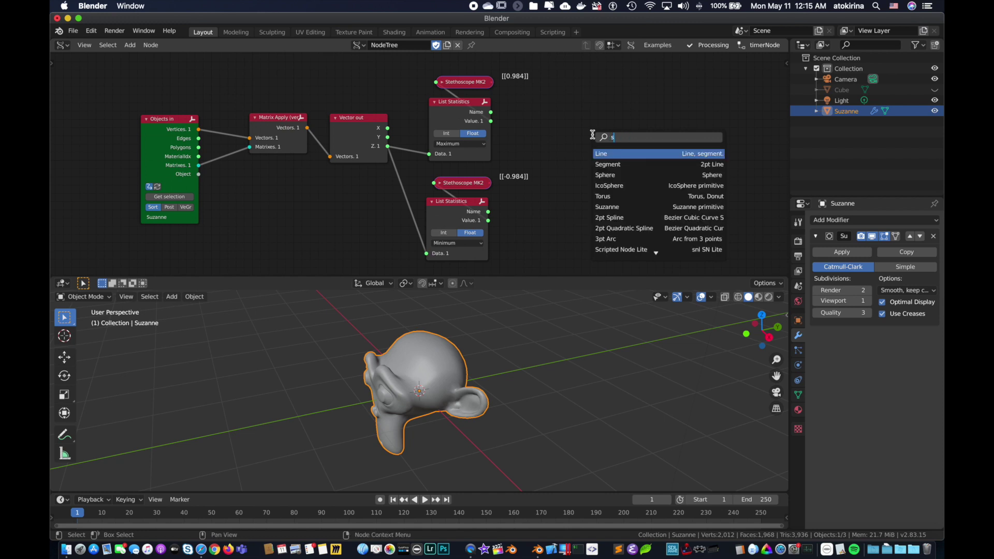
text(scal)
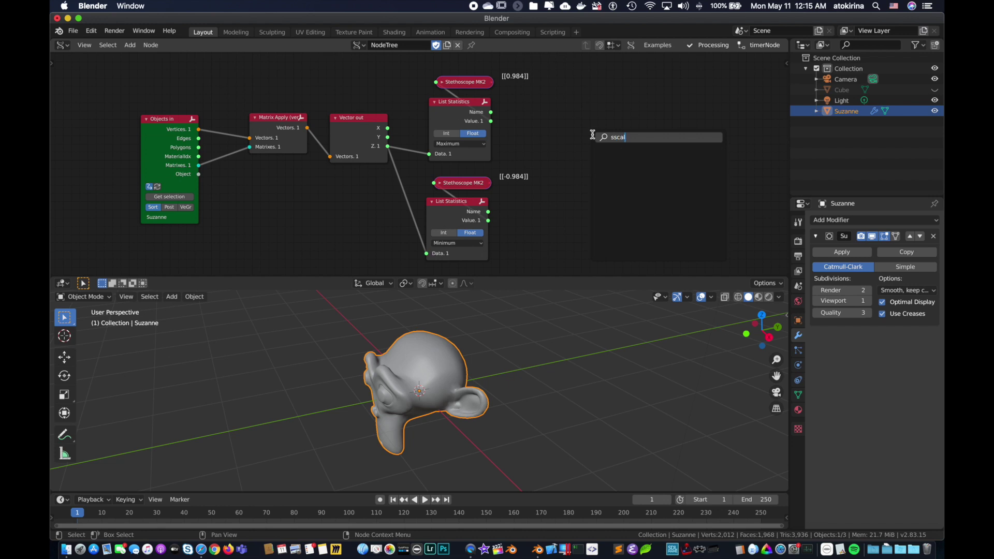
key(Home)
key(Delete)
key(End)
text(a)
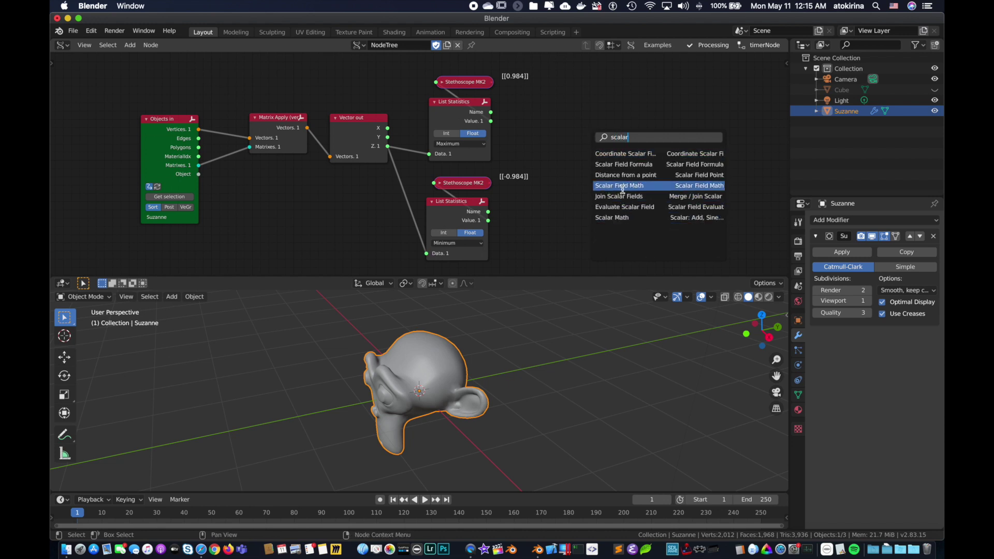
click(625, 217)
click(589, 119)
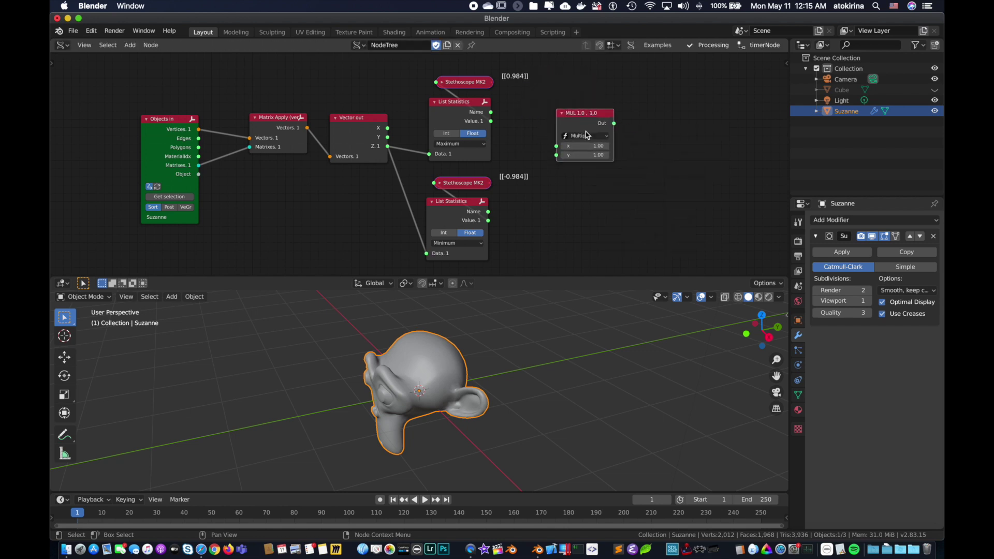
Set the Scalar Math node to Sub, connecting the Maximum value to x and the Minimum value to y.
click(587, 135)
click(570, 154)
drag(491, 121, 559, 151)
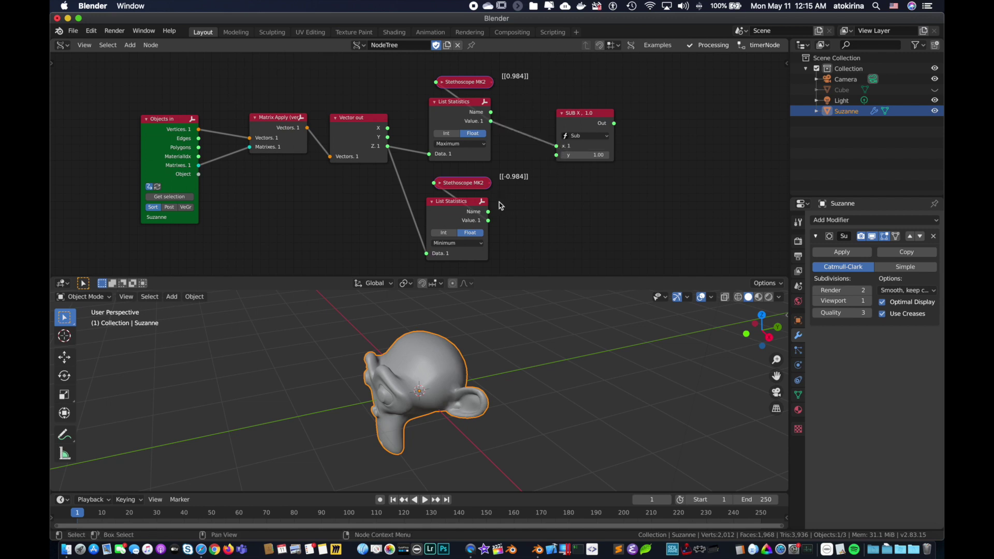
drag(492, 221, 558, 155)
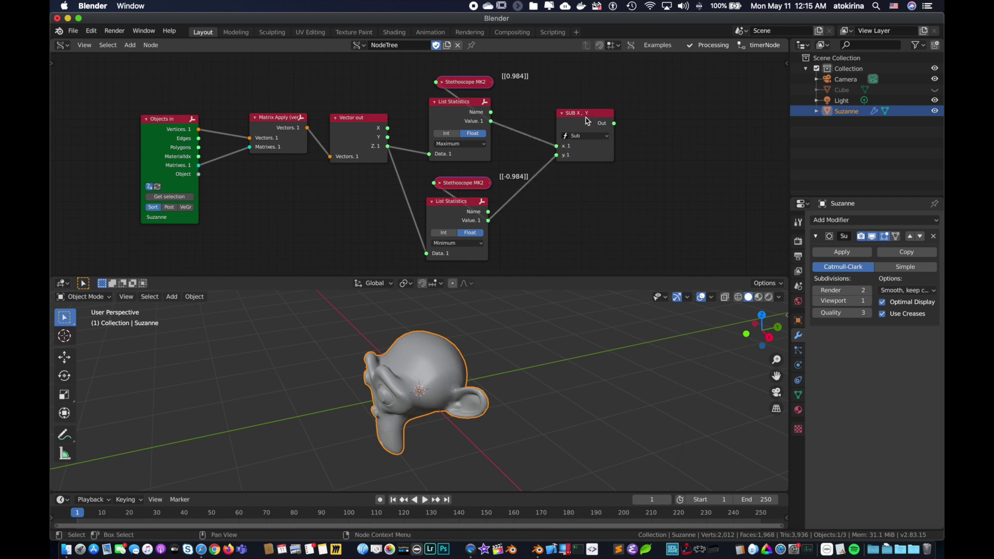
Move the Sub node down and place a duplicate above it, with Vector Out's Z feeding x and the Minimum value feeding y.
drag(587, 117, 581, 203)
key(shift+d)
click(585, 90)
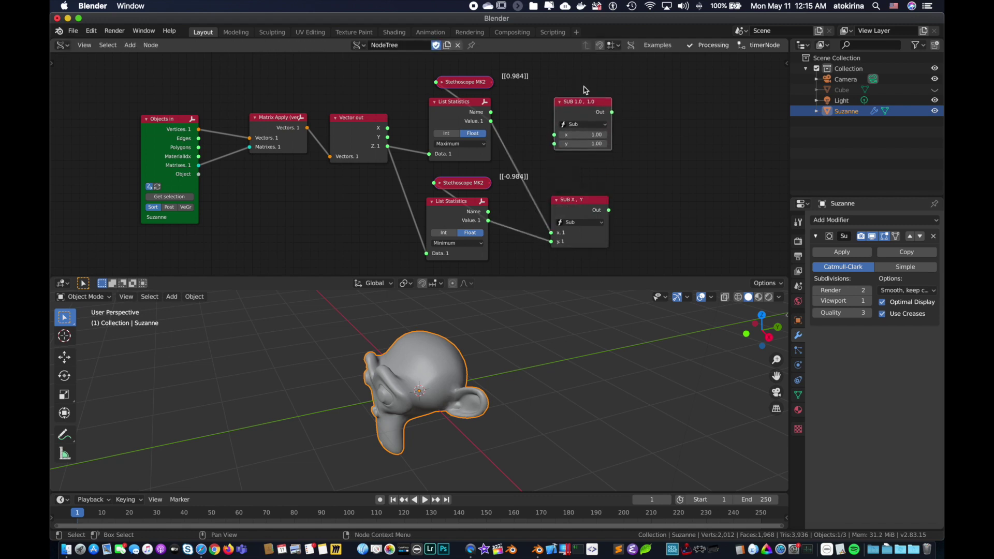
mouse_move(388, 147)
mouse_down()
mouse_move(463, 151)
mouse_move(555, 135)
mouse_up()
drag(489, 221, 559, 144)
drag(586, 106, 583, 118)
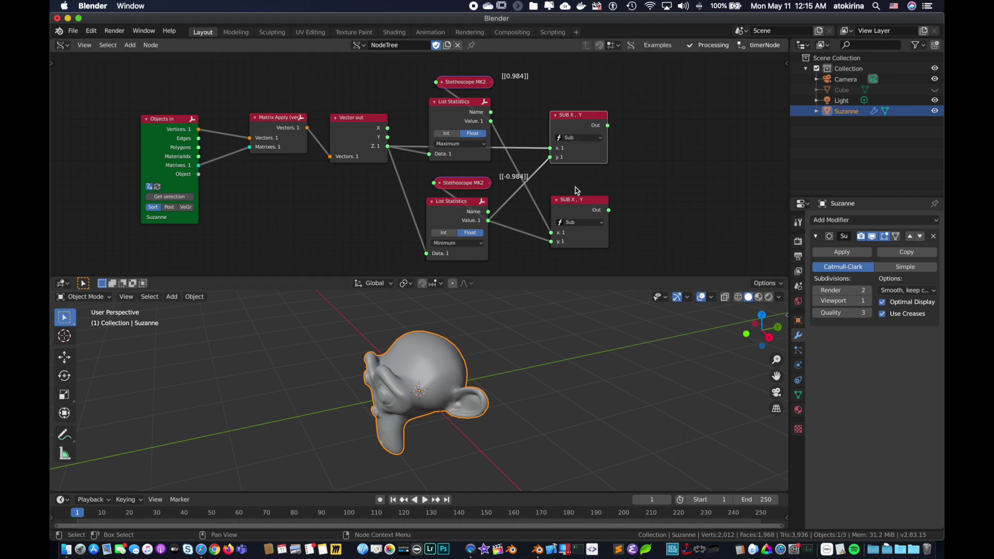
Duplicate a Sub node as Divide, connecting the upper Sub output to x and the lower Sub output to y.
click(621, 133)
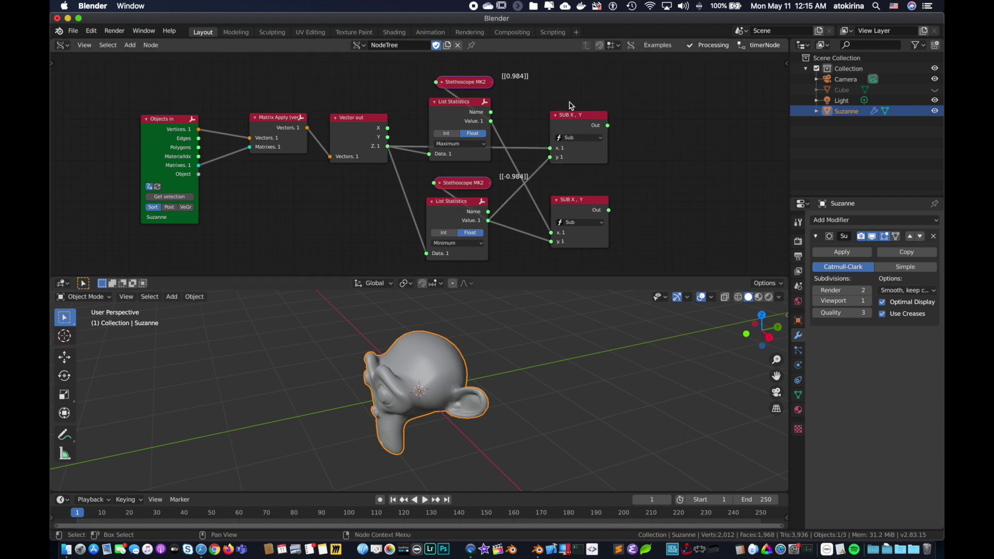
click(570, 115)
key(shift+d)
click(665, 120)
click(673, 152)
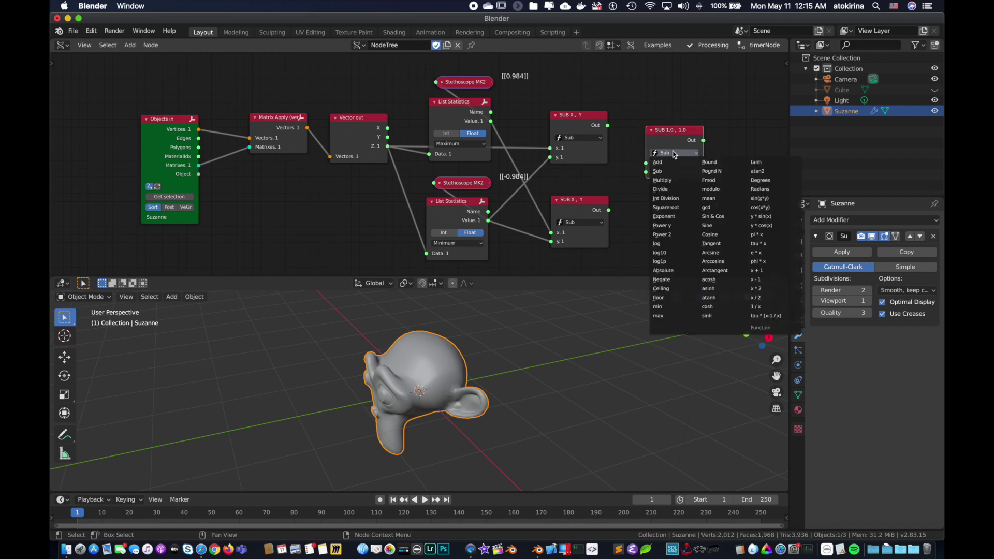
click(672, 189)
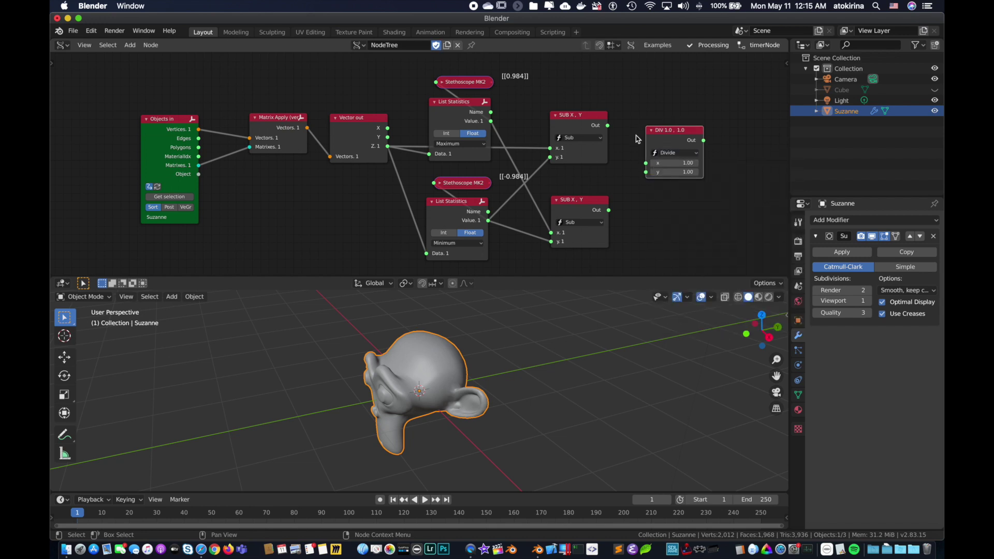
drag(608, 126, 646, 163)
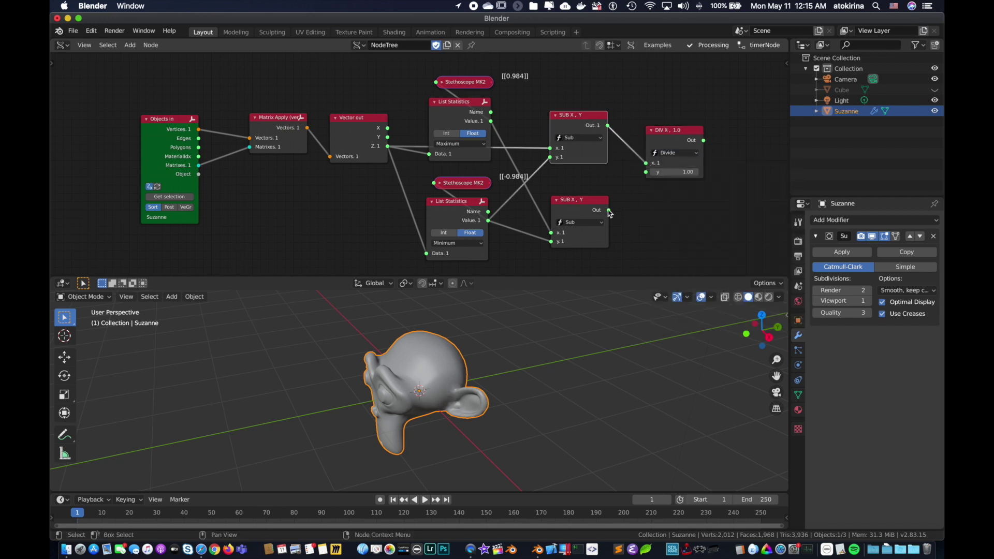
drag(610, 210, 646, 172)
drag(681, 139, 676, 154)
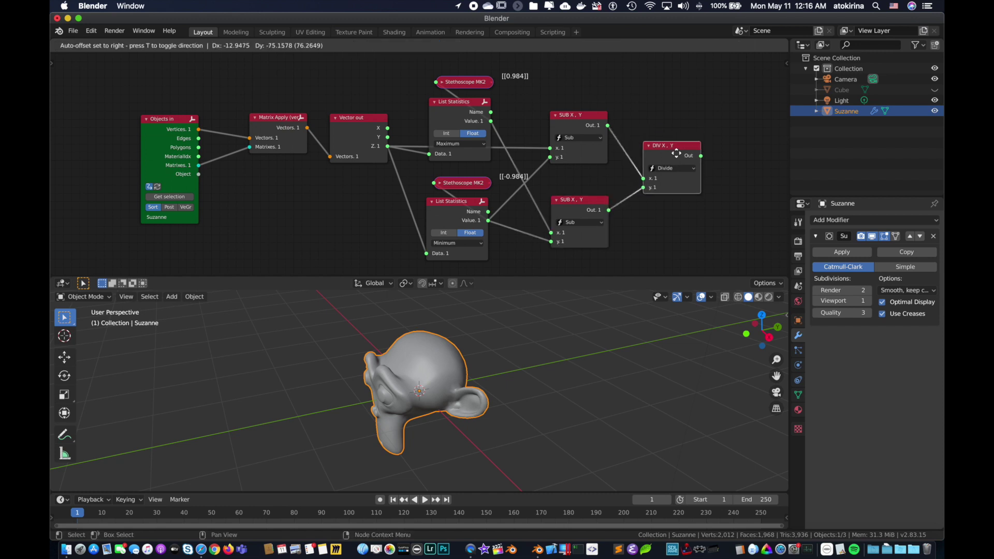
middle_drag(683, 154, 660, 151)
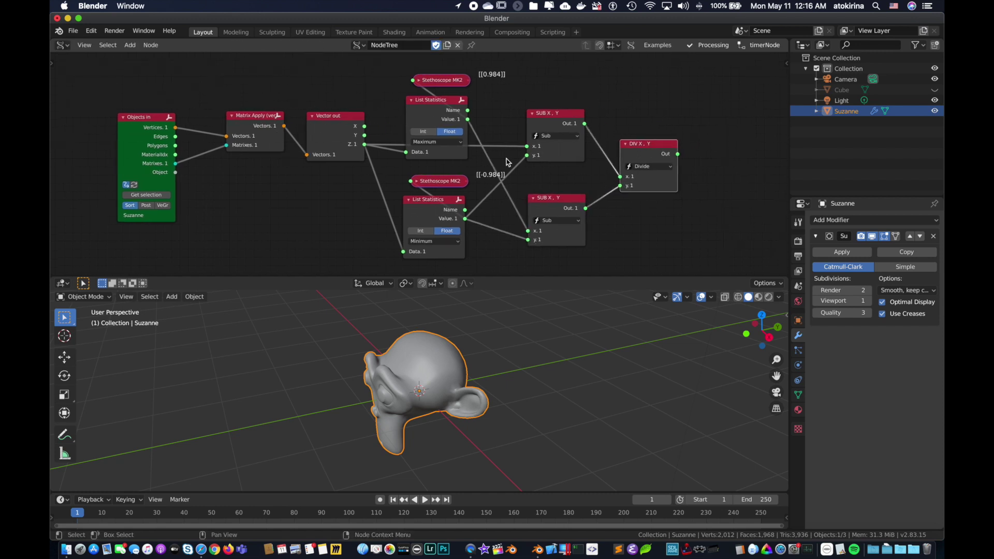
middle_drag(507, 163, 469, 160)
key(shift+a)
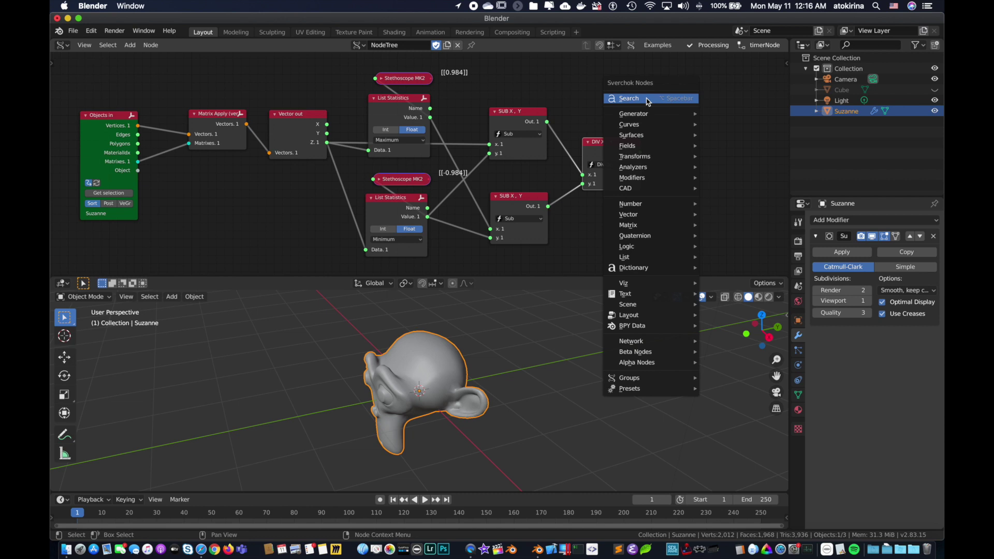
click(647, 100)
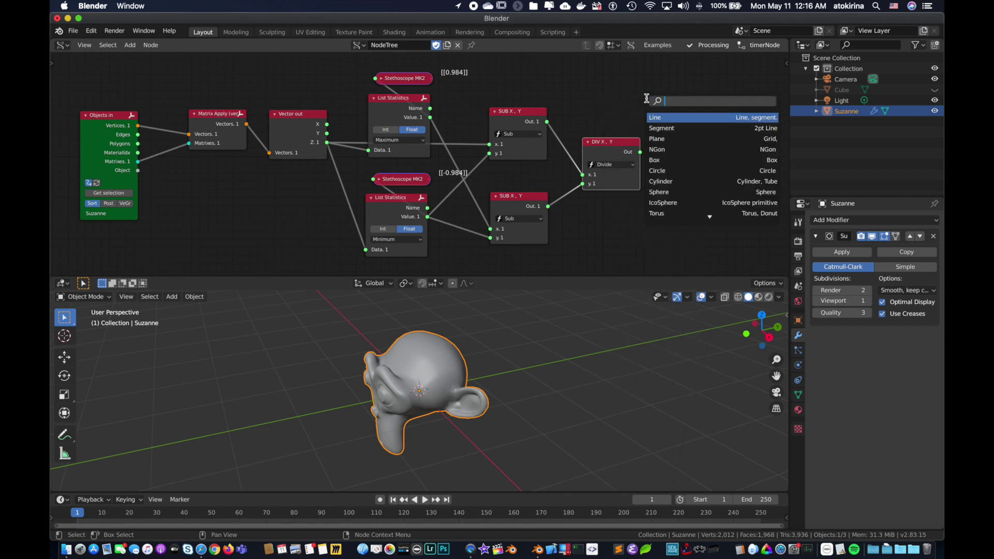
key(Escape)
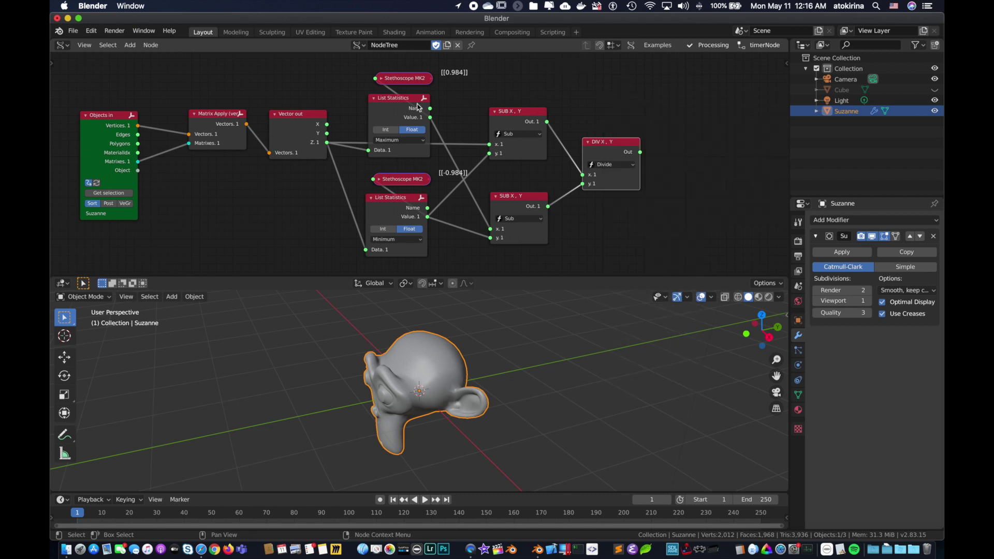
Duplicate both List Statistics nodes with their Stethoscopes beyond the Divide node and connect the Divide output to both copies' Data inputs.
drag(358, 72, 434, 248)
key(shift+d)
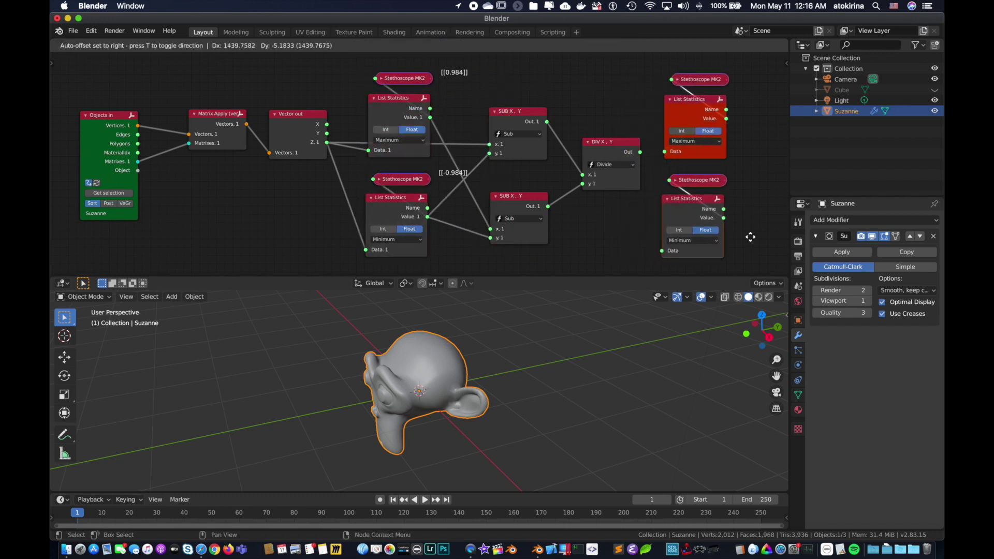
click(763, 236)
scroll(616, 164, down, 2)
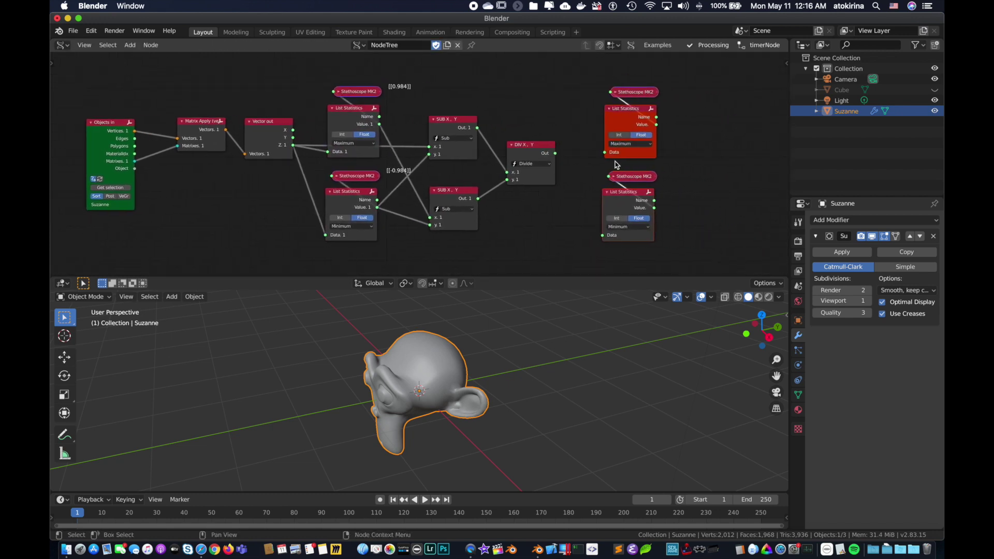
drag(556, 154, 603, 236)
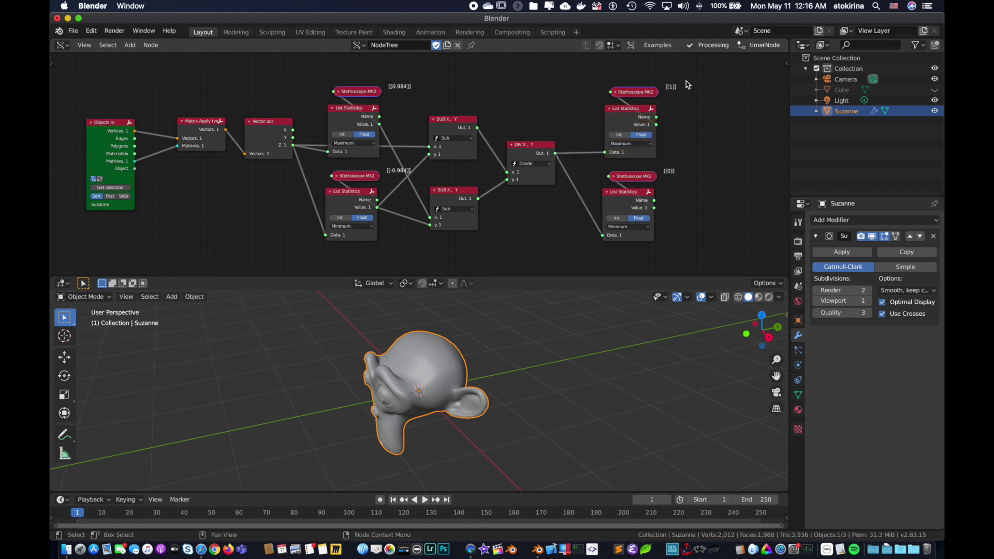
Collapse both List Statistics nodes after the Divide node and move the Maximum pair down closer to the Minimum pair.
click(608, 192)
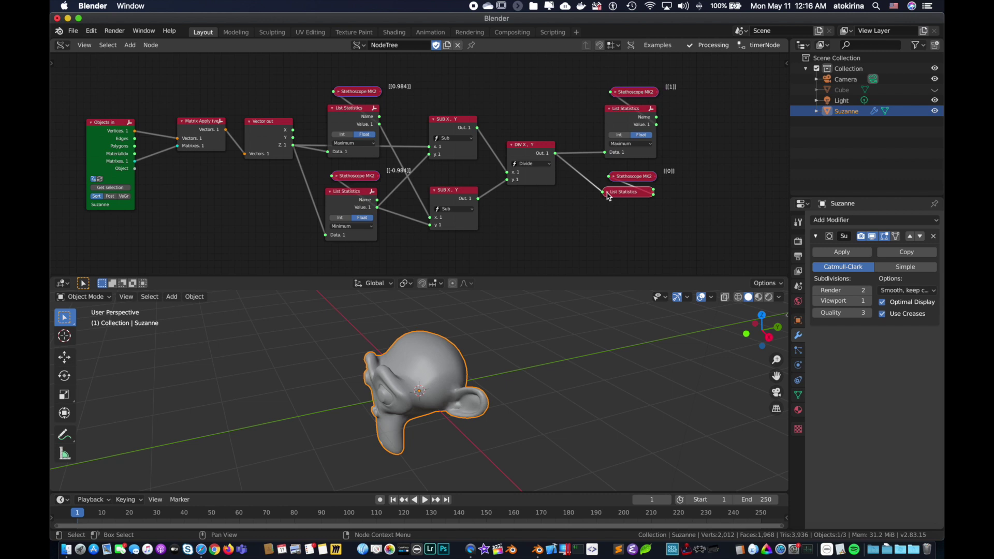
click(610, 108)
drag(620, 103, 621, 143)
scroll(517, 194, down, 3)
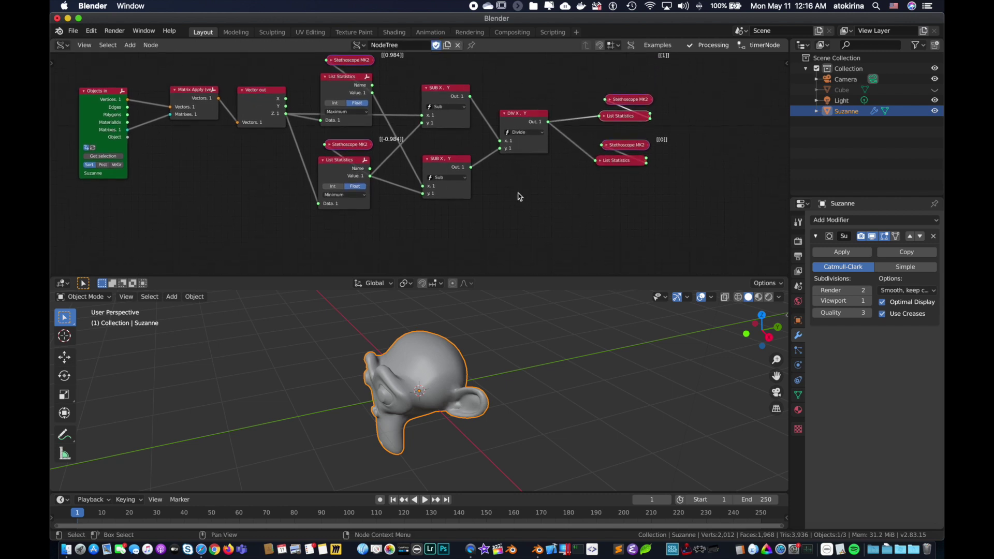
Add a Color in node below the collapsed statistics nodes, set to HSV with Use Alpha enabled.
scroll(518, 197, right, 2)
scroll(519, 196, up, 1)
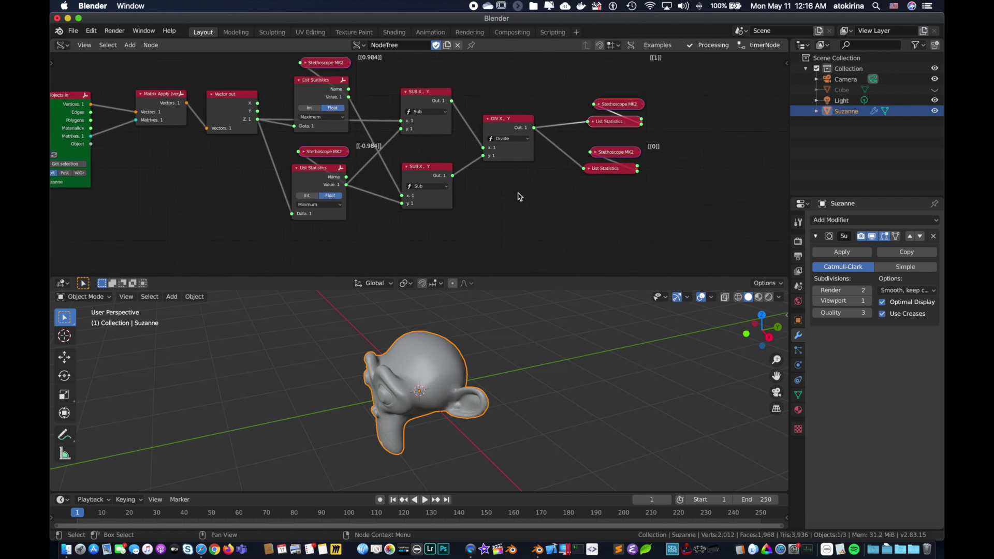
key(shift+a)
click(549, 202)
text(color)
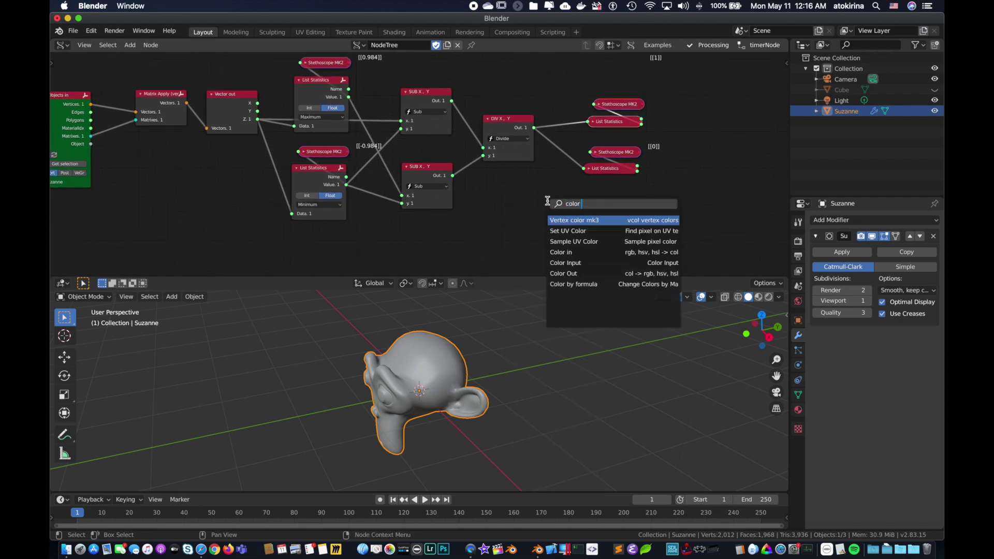
click(565, 252)
click(594, 226)
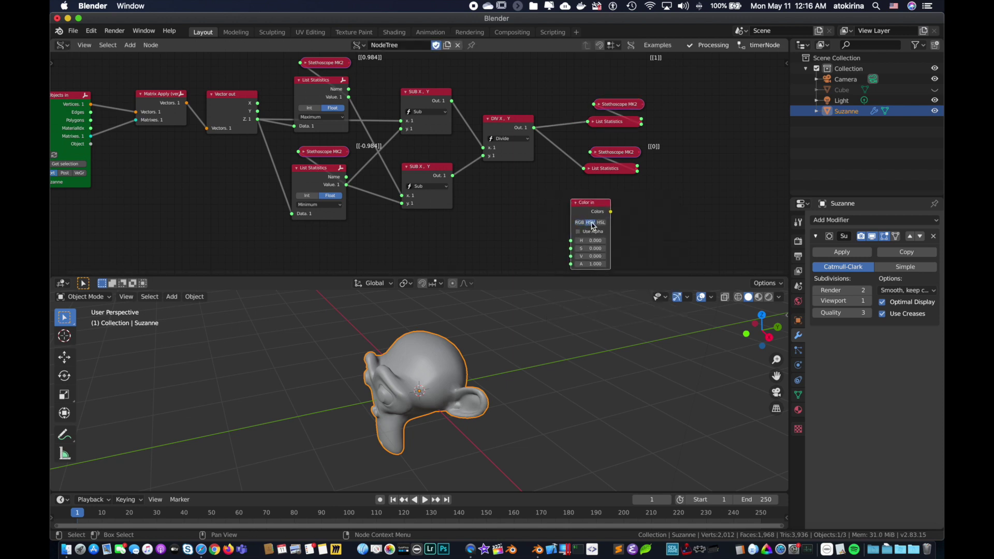
Connect the Divide output to the Color in node's V input and shift the node slightly away from Divide.
scroll(587, 236, left, 1)
scroll(588, 236, down, 1)
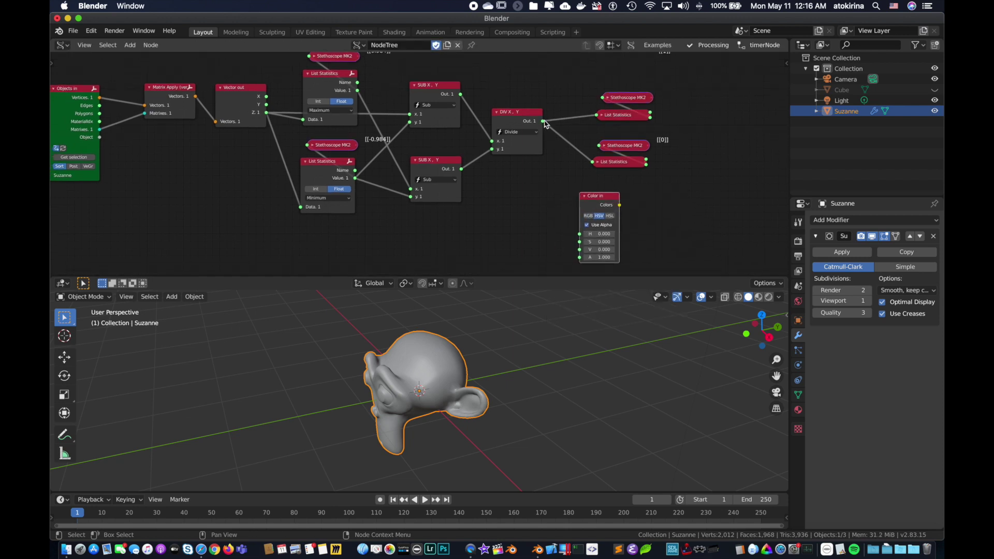
drag(543, 121, 579, 250)
drag(605, 201, 633, 200)
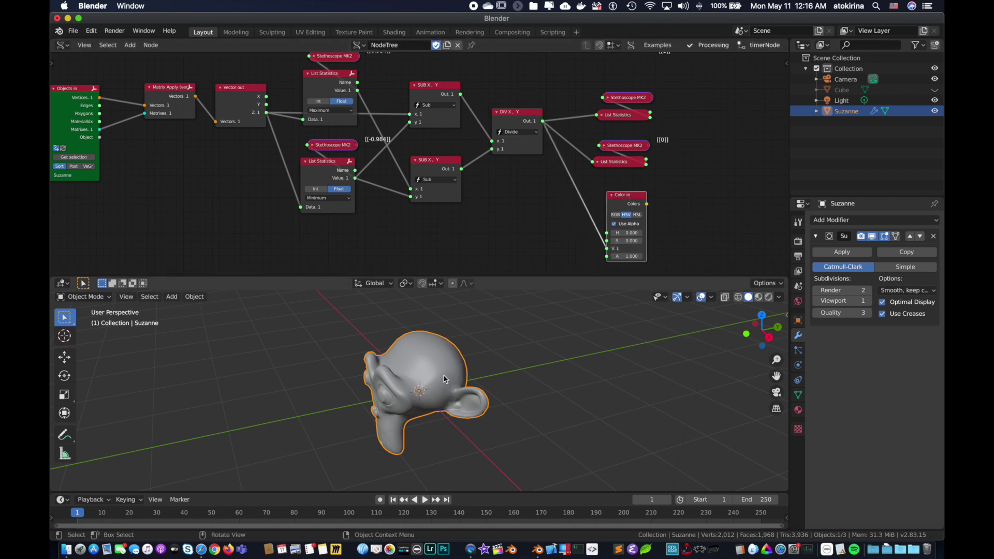
Add a Vertex color mk3 node beyond the Color in node.
middle_drag(444, 380, 459, 374)
key(shift+a)
click(705, 177)
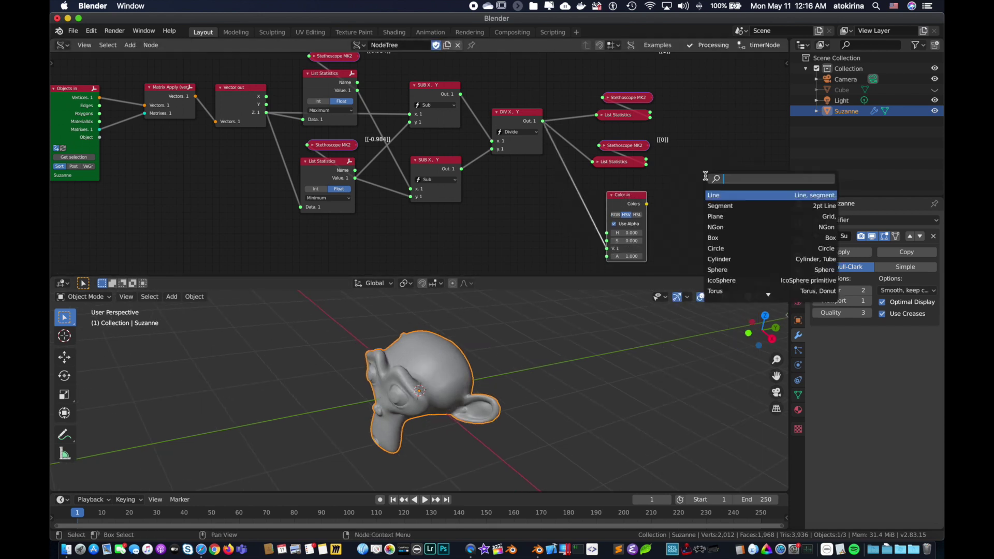
text(vertd)
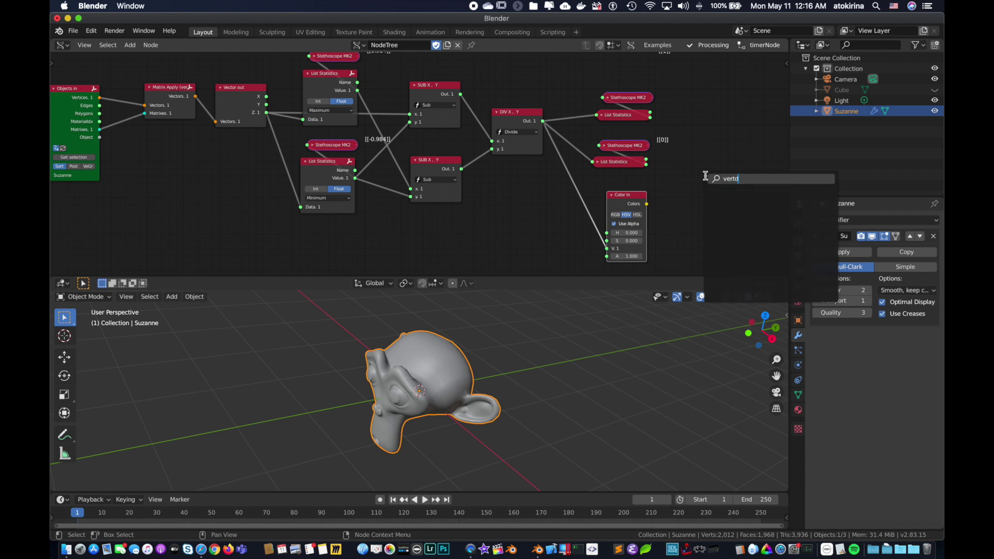
text(x)
key(BackSpace)
key(BackSpace)
text(ex colo)
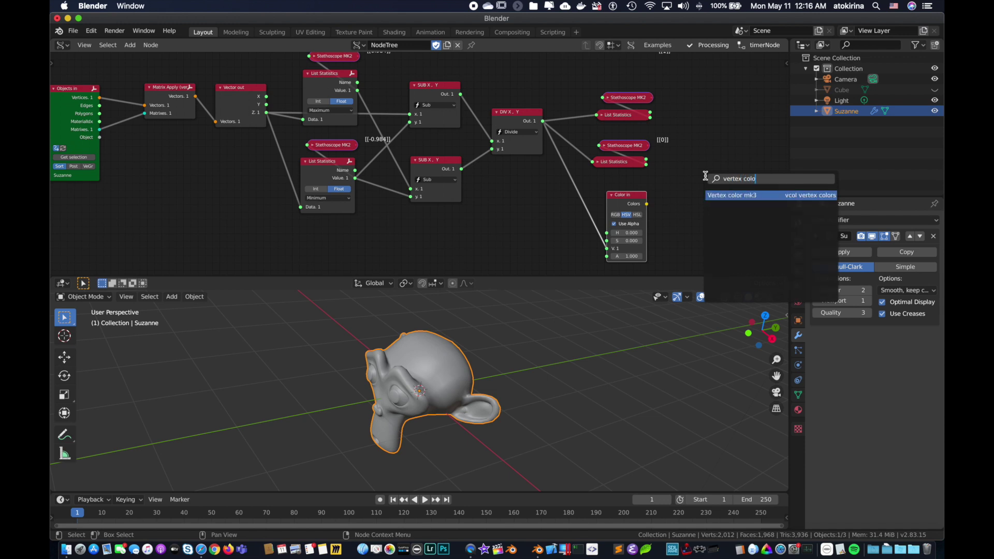
key(Return)
click(703, 188)
Connect the Color in node's Colors output to the color input of the Vertex color node.
scroll(703, 193, right, 2)
scroll(660, 162, down, 4)
scroll(616, 128, right, 1)
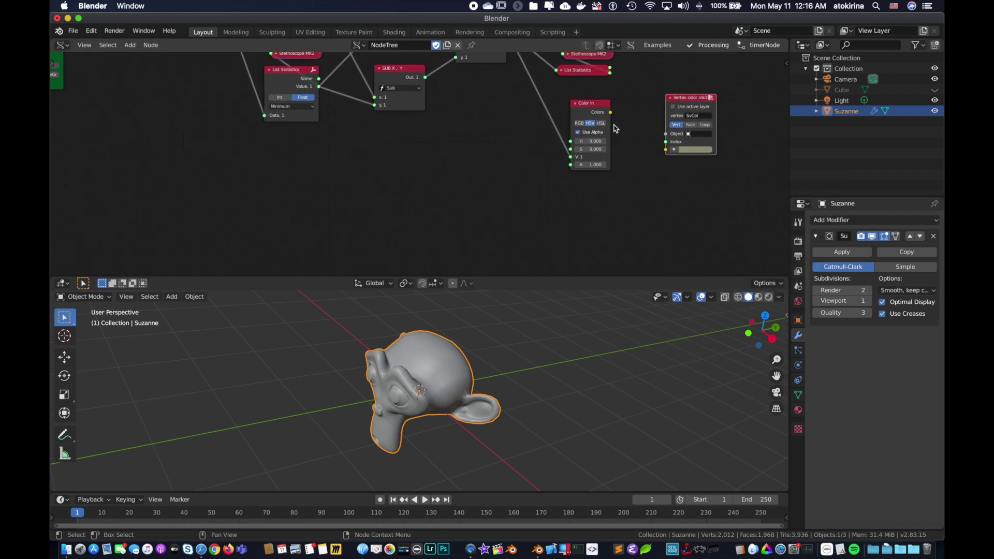
drag(611, 113, 666, 150)
scroll(668, 152, down, 2)
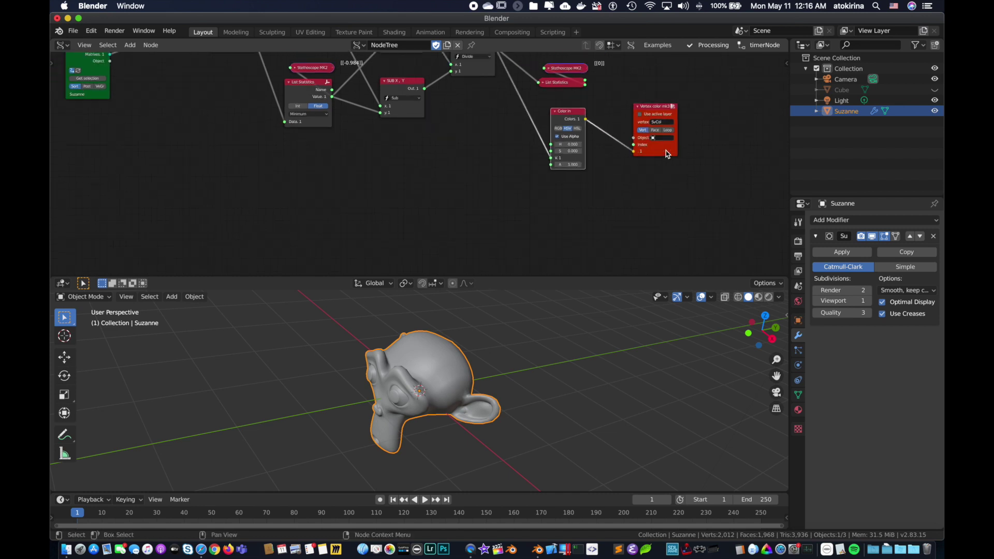
Connect the Objects in node's Object output to the Vertex color node's Object input, then lower Objects in and raise Vertex color slightly.
scroll(668, 154, up, 2)
scroll(668, 154, up, 2)
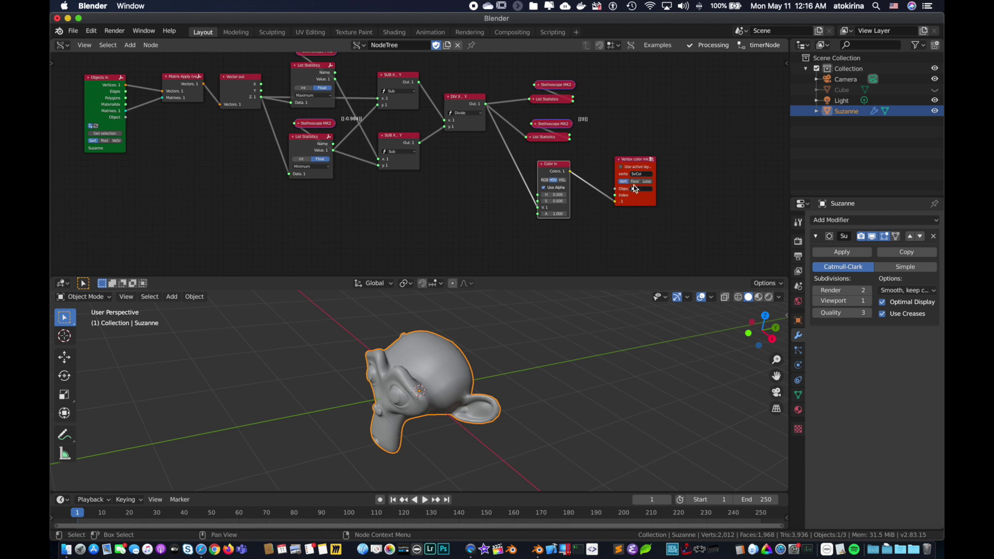
scroll(535, 233, up, 1)
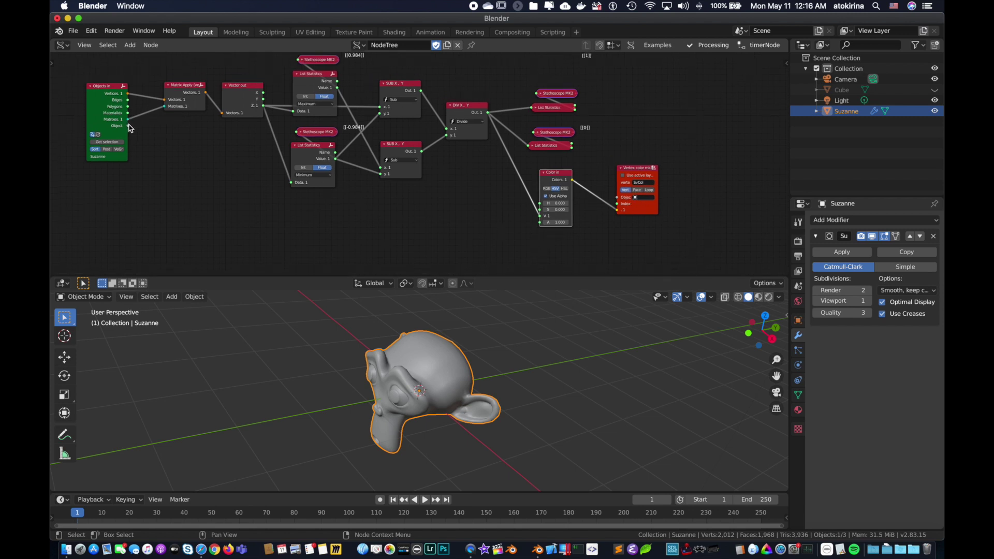
drag(130, 128, 616, 198)
drag(106, 94, 107, 113)
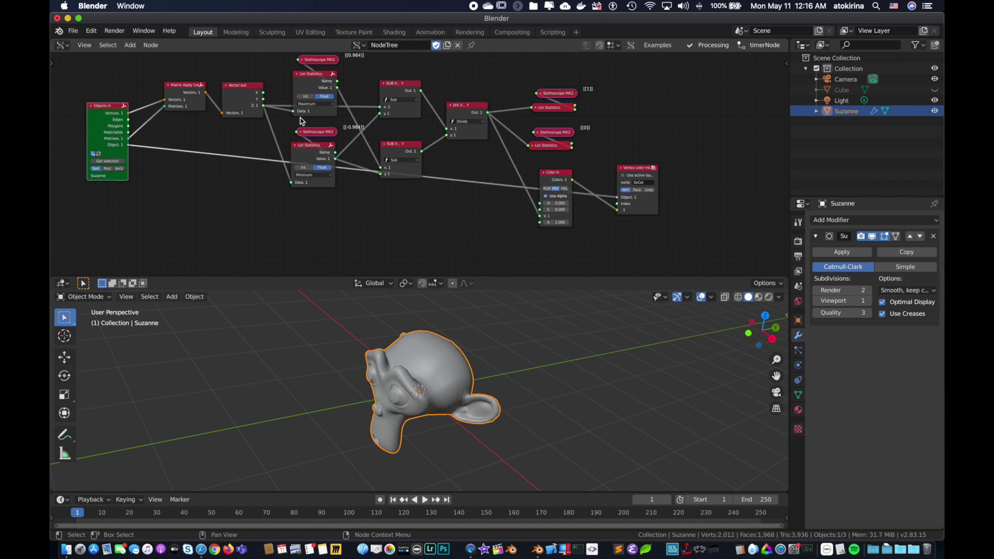
drag(641, 172, 645, 158)
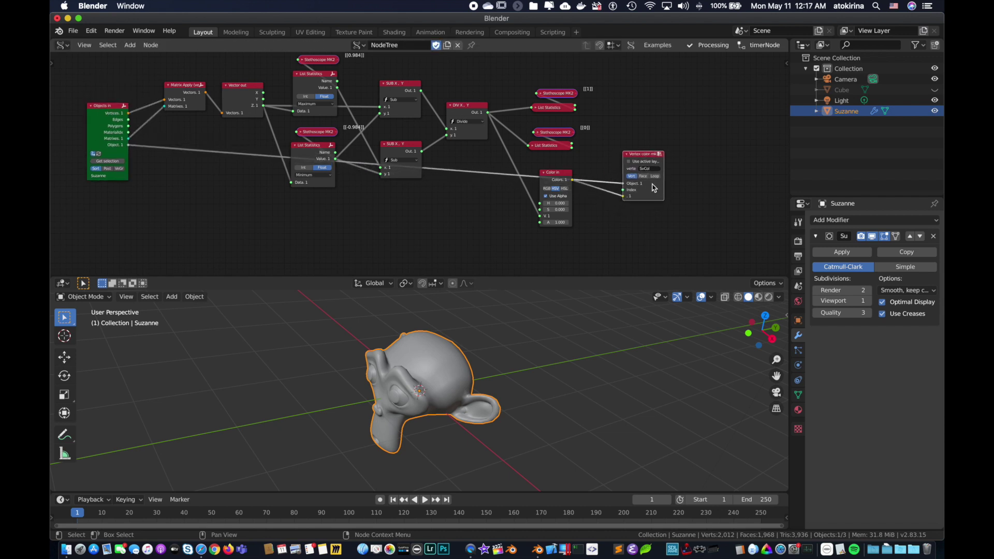
Check the vertex color layers in Suzanne's mesh data.
scroll(654, 187, up, 1)
scroll(654, 187, right, 3)
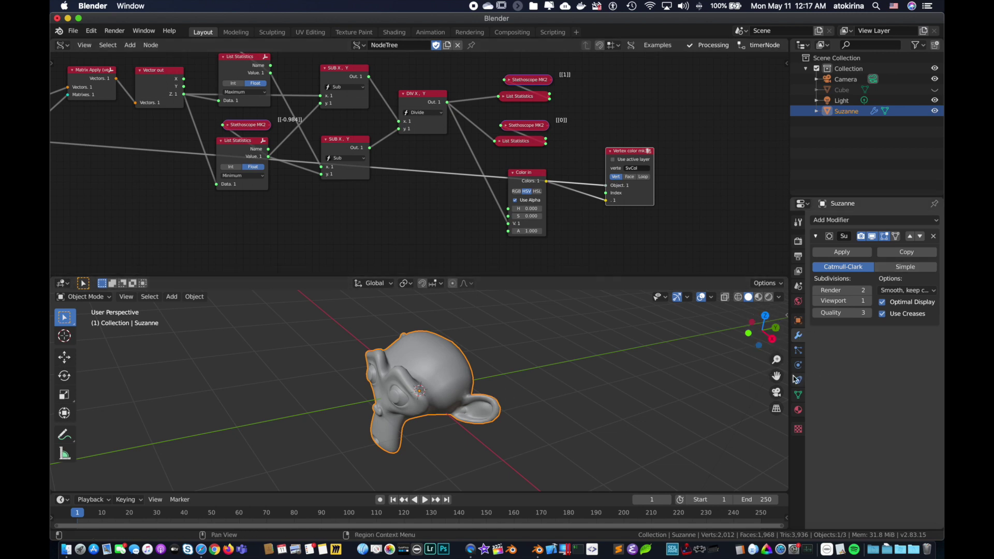
click(798, 395)
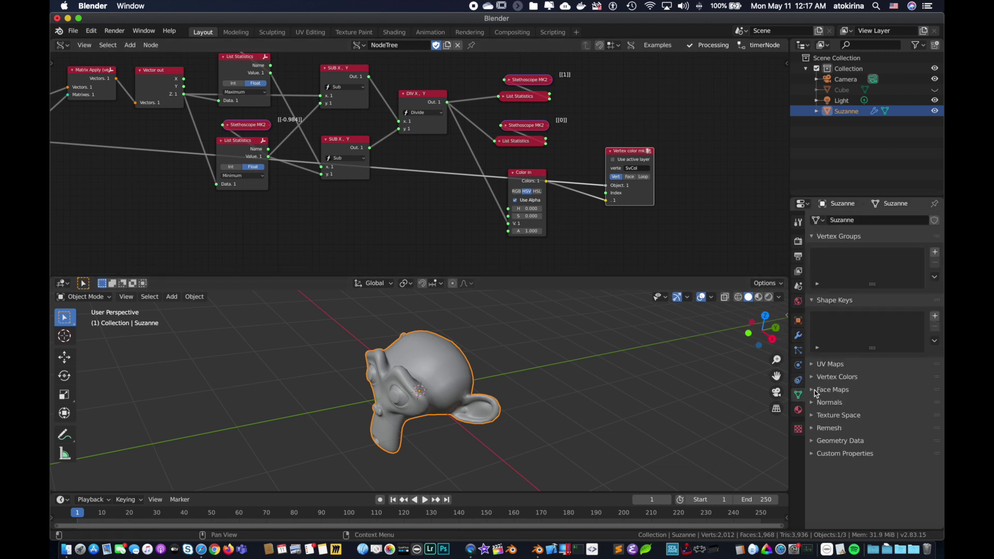
click(817, 377)
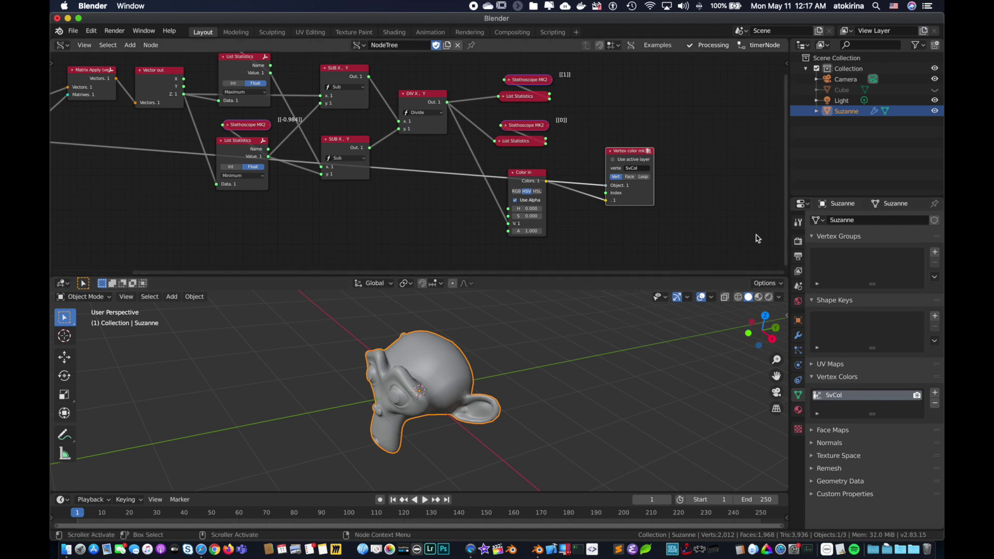
Create a new material for Suzanne and name it Depth Map.
click(799, 410)
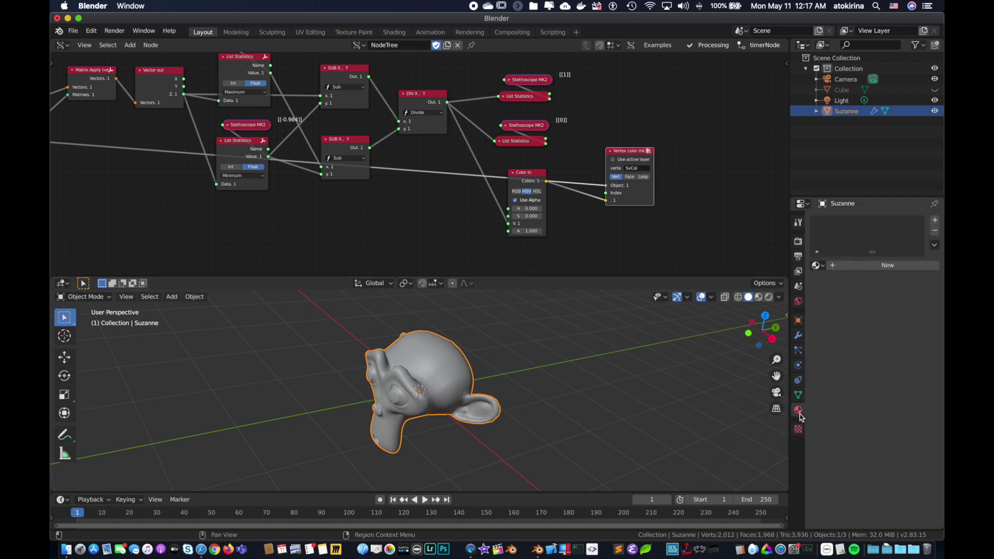
click(853, 267)
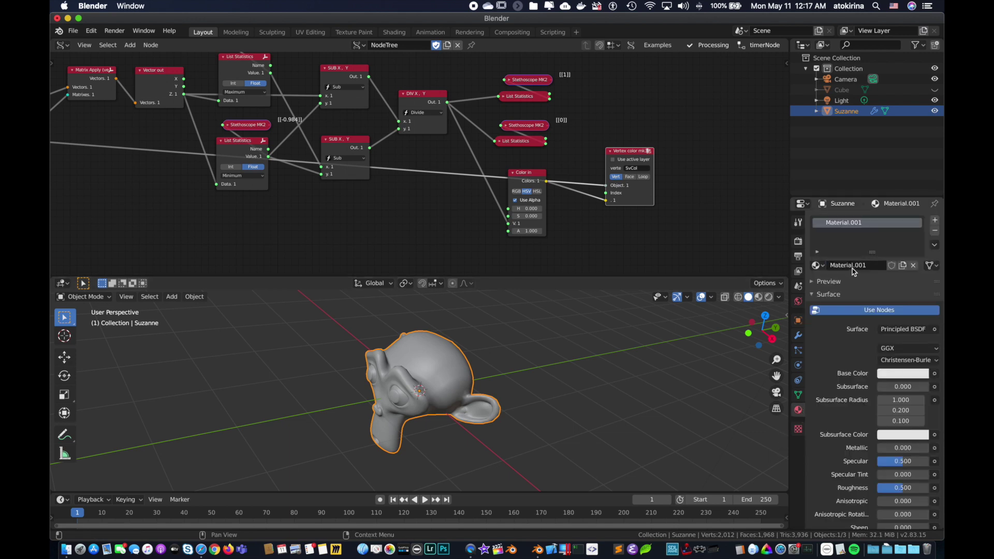
click(852, 267)
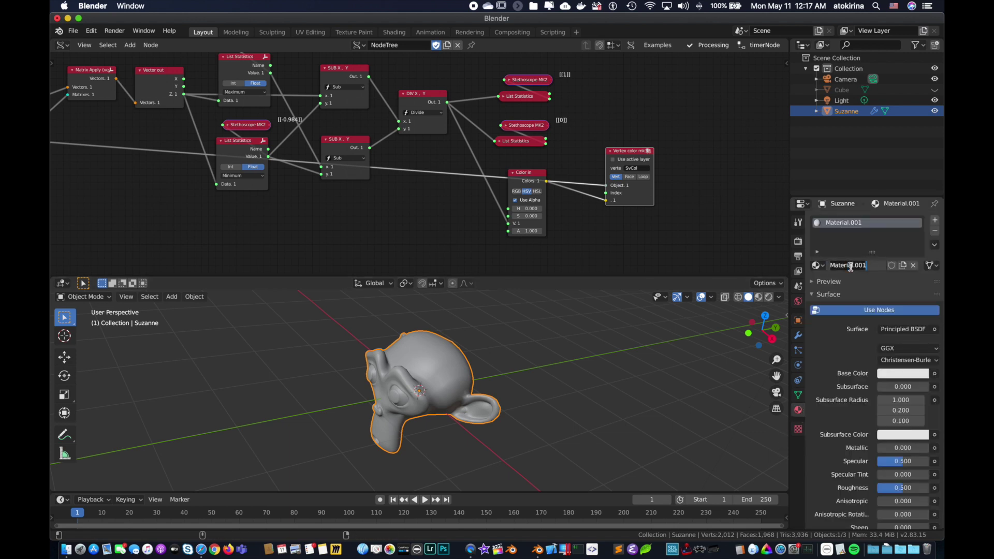
text(Depth Map)
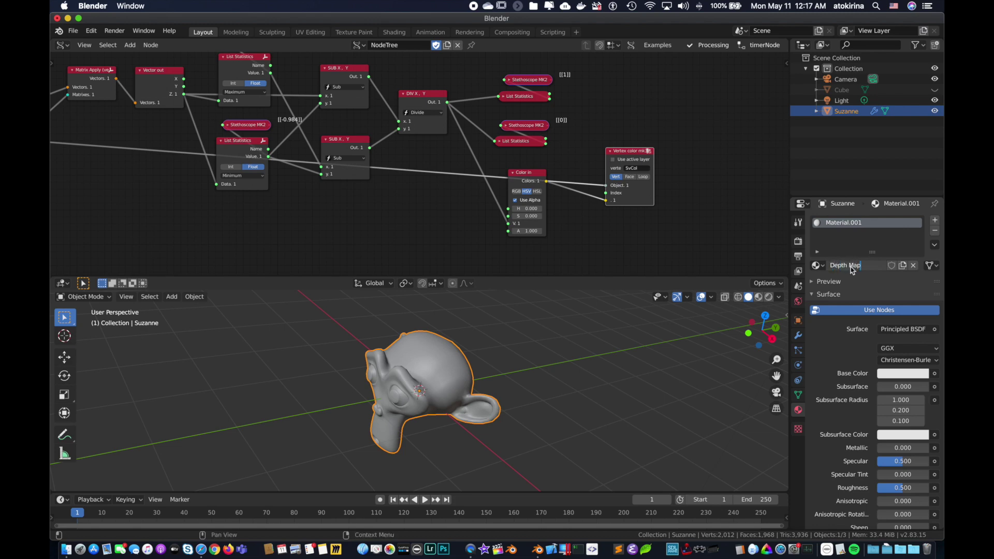
key(Return)
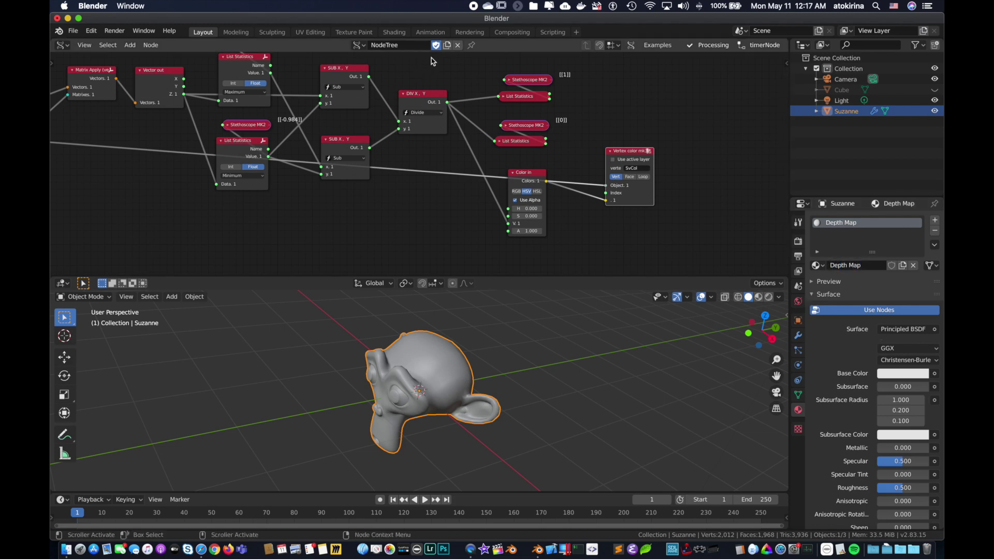
Switch to the Shading workspace and delete the Principled BSDF node from the Depth Map material.
click(394, 32)
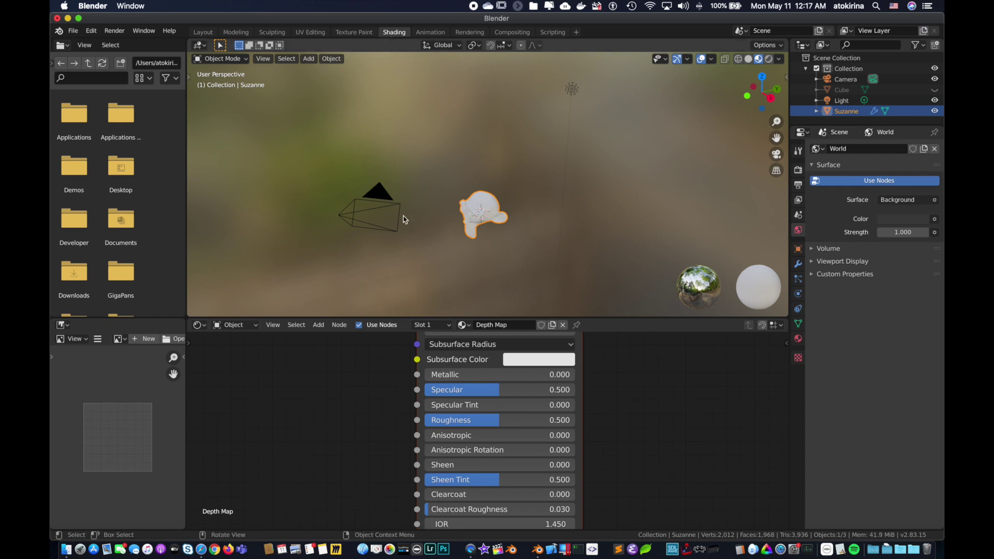
ctrl+scroll(666, 391, down, 3)
scroll(666, 390, up, 4)
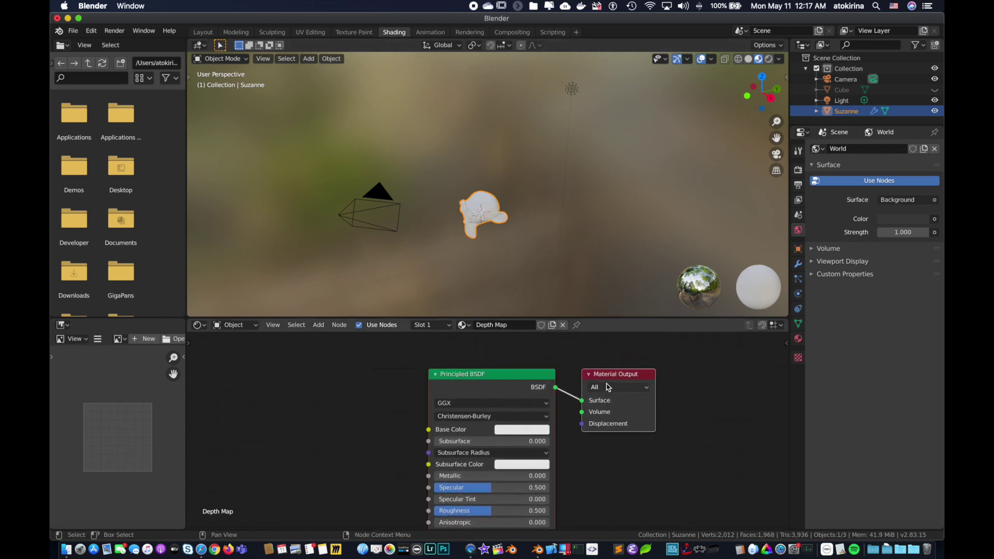
click(516, 380)
key(x)
Add an Emission shader and connect it to the Material Output's Surface input.
key(shift+a)
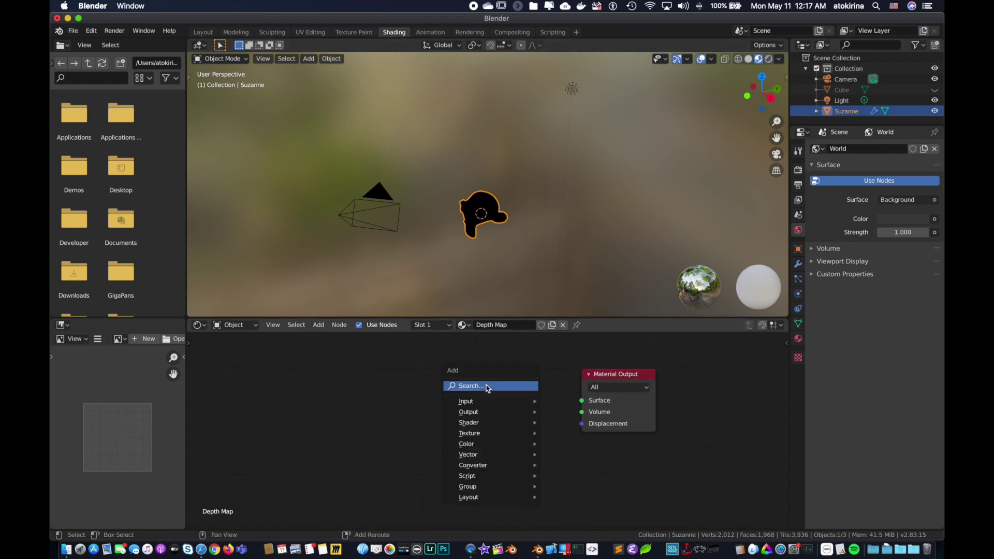
click(489, 386)
text(emision)
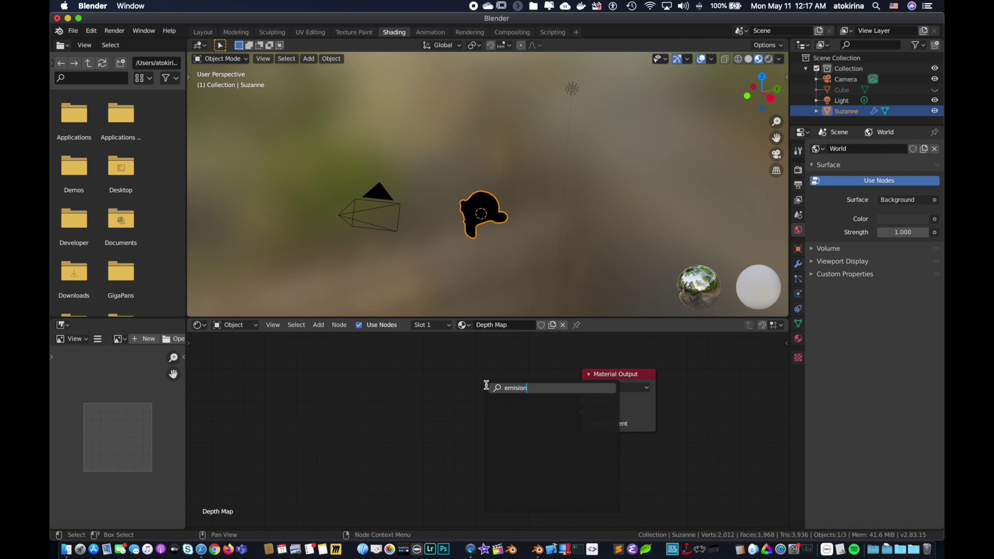
key(Return)
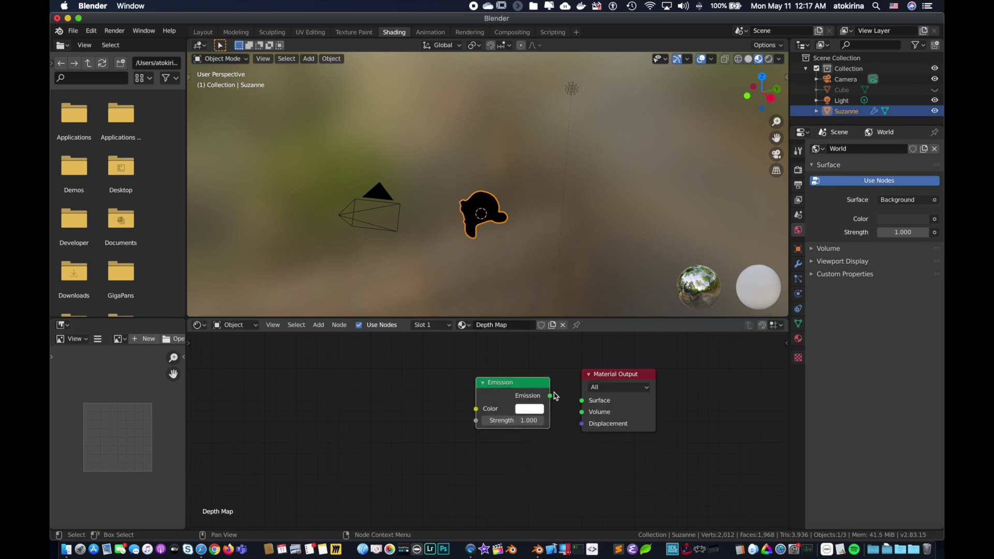
drag(550, 397, 582, 401)
Add a Vertex Color node using the SvCol layer and connect its Color output to the Emission node's Color input.
key(shift+a)
click(379, 371)
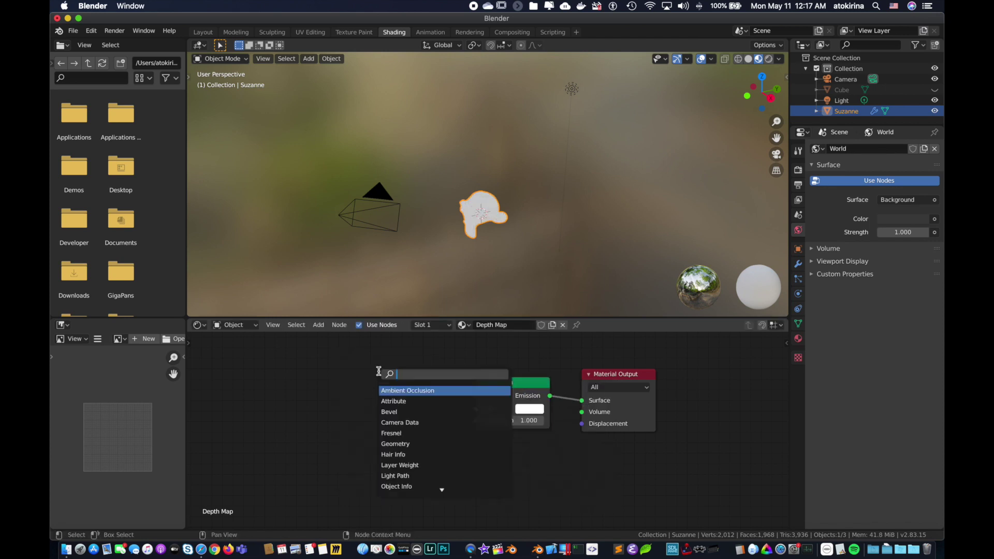
text(vertex)
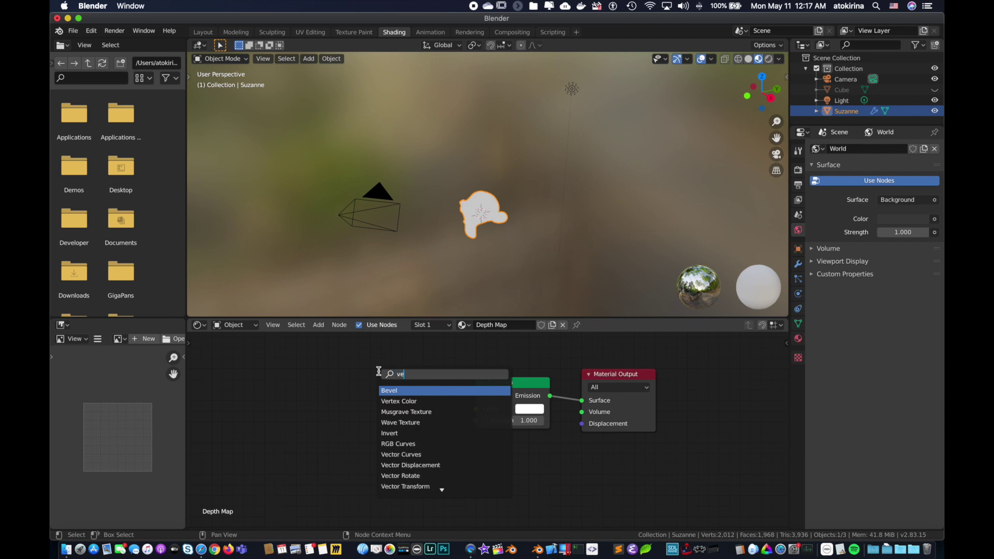
key(Return)
click(365, 416)
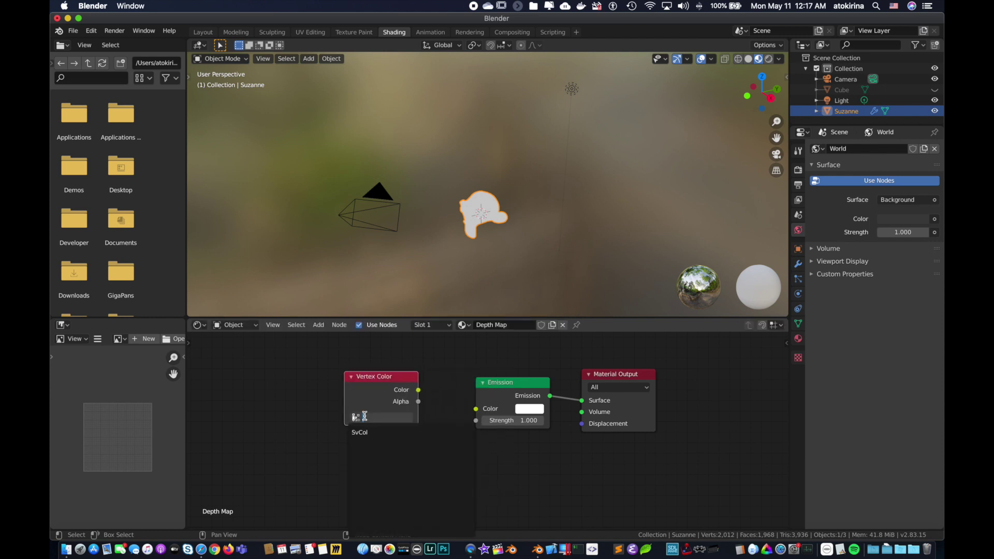
click(372, 433)
drag(419, 390, 476, 409)
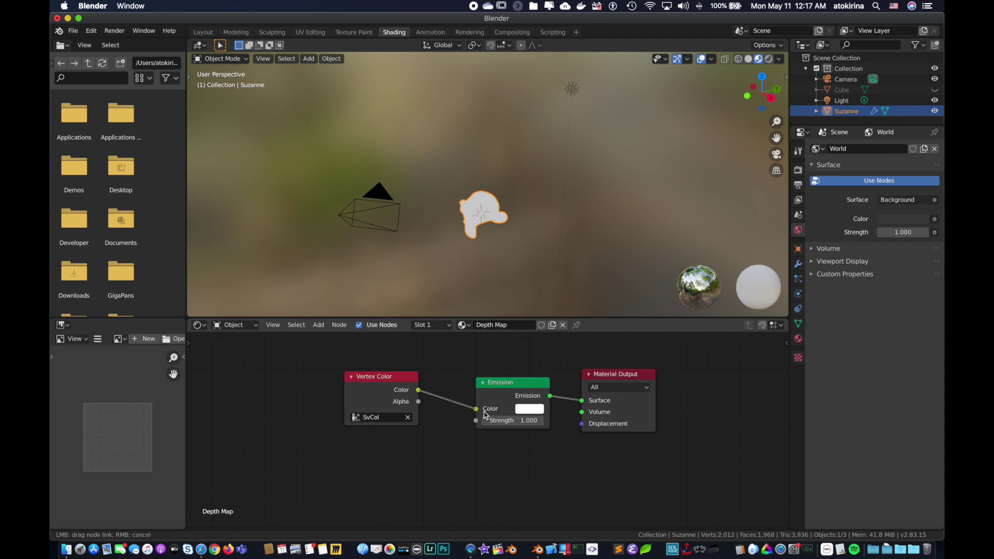
Examine the monkey's vertex color shading up close and from the front view.
scroll(542, 201, up, 2)
scroll(543, 201, up, 1)
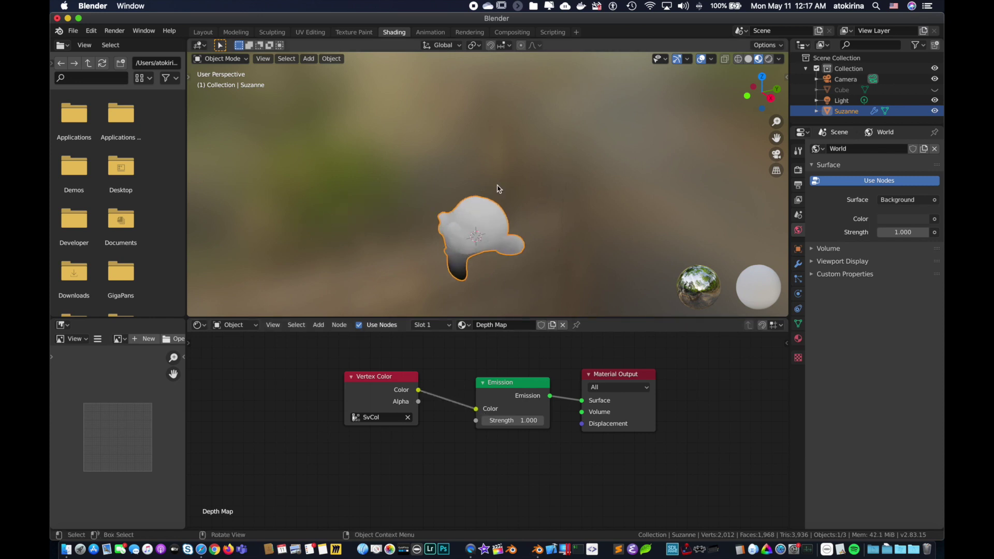
key(KP_1)
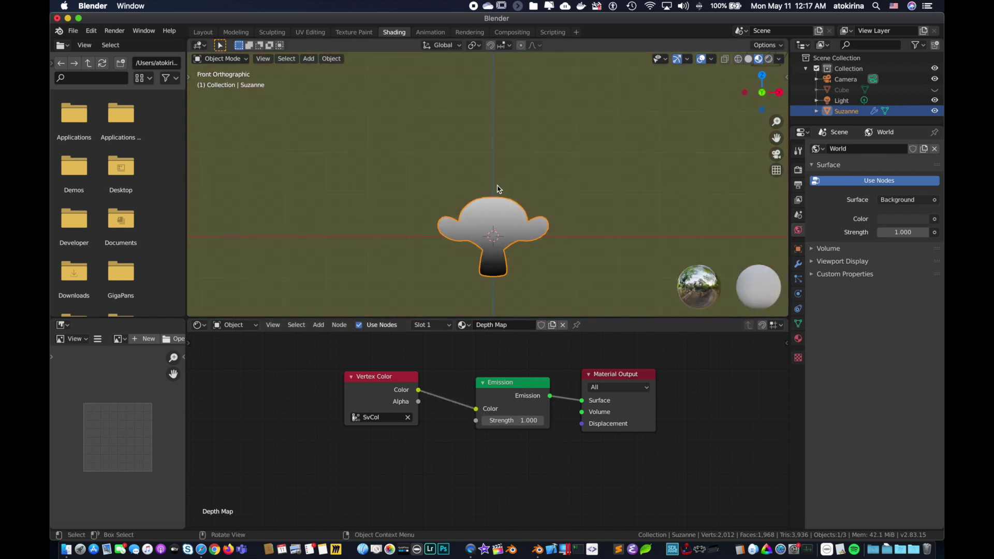
Hide the light, then tilt the monkey and move it up and left, advancing one frame to refresh its colors.
click(935, 100)
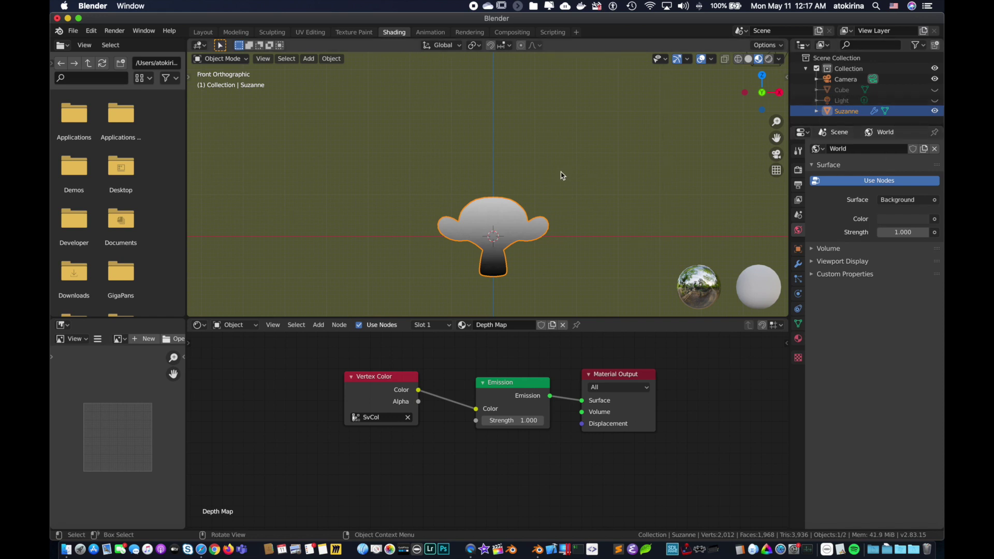
key(r)
click(573, 137)
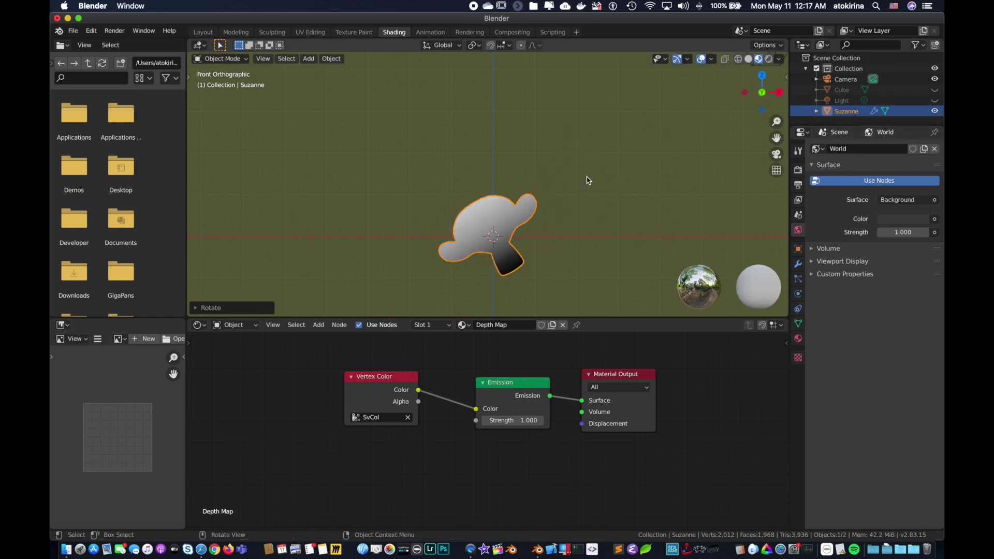
key(g)
click(555, 175)
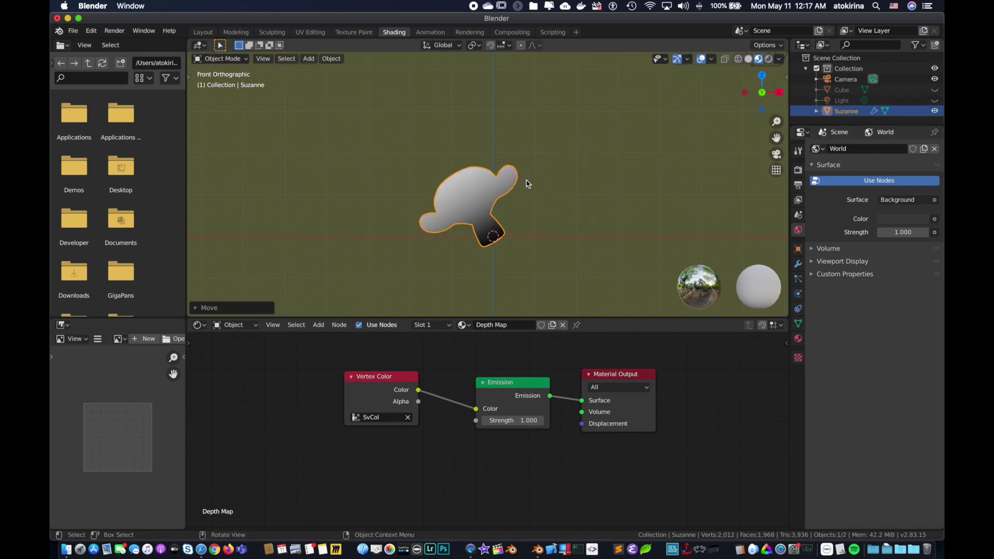
key(Right)
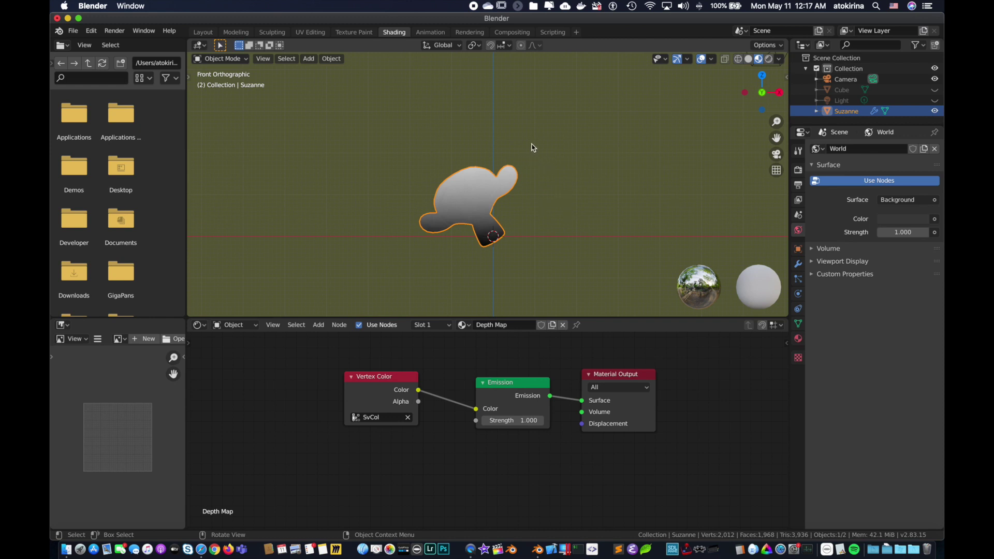
Play the animation and move the monkey during playback, rotating it in the view plane and freely with trackball rotation.
key(space)
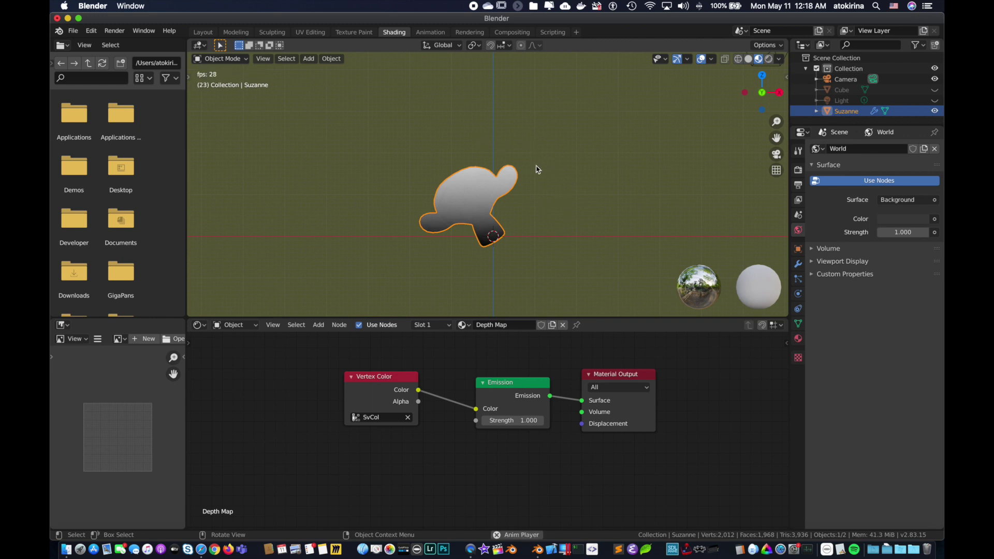
key(g)
click(555, 250)
key(r)
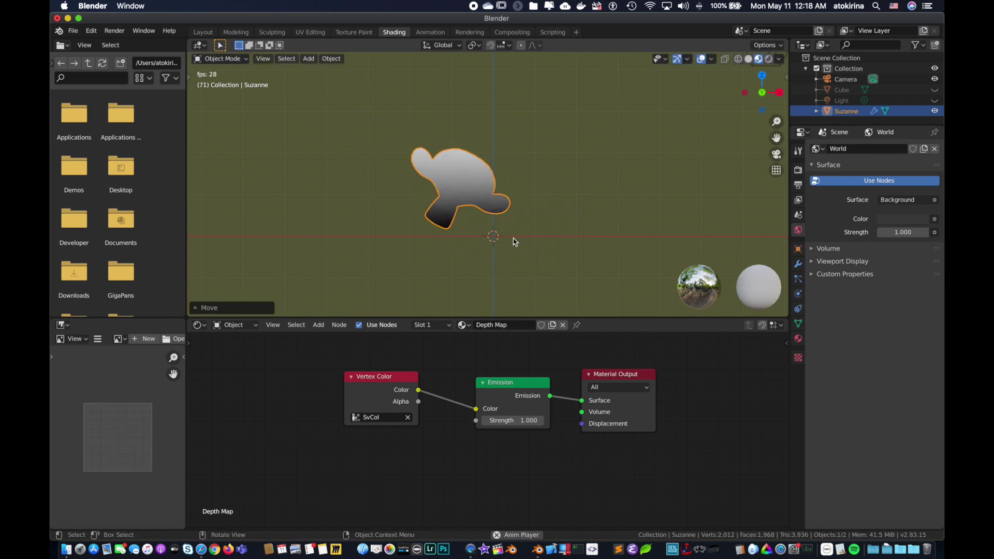
click(468, 263)
key(r)
key(r)
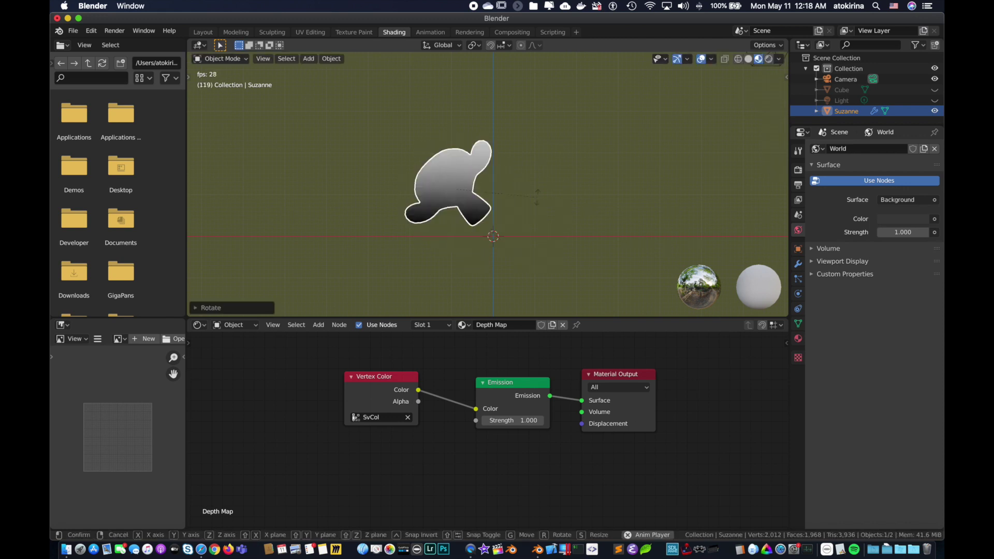
click(520, 277)
Scale the monkey up and back down, and reposition it while the animation keeps playing.
key(s)
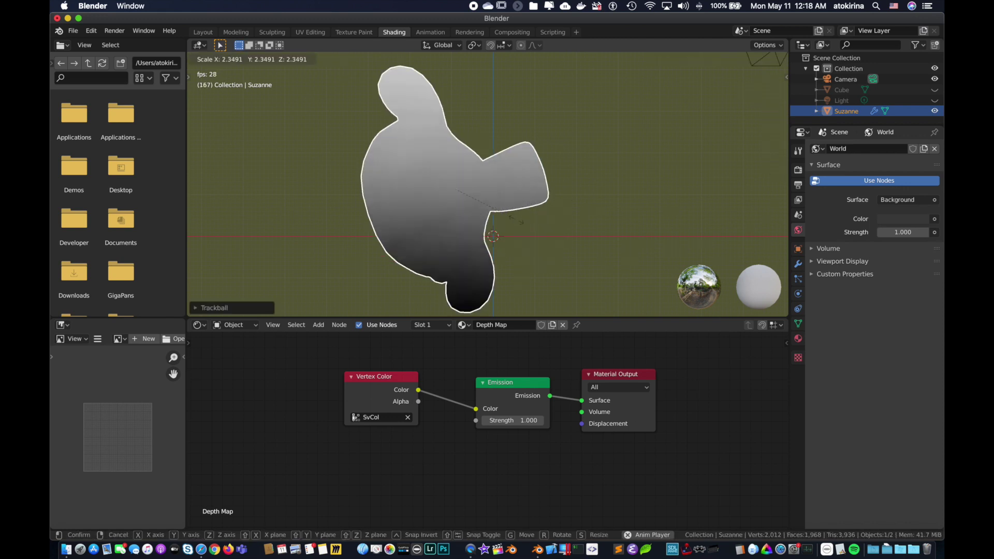
click(527, 227)
key(s)
click(487, 222)
key(g)
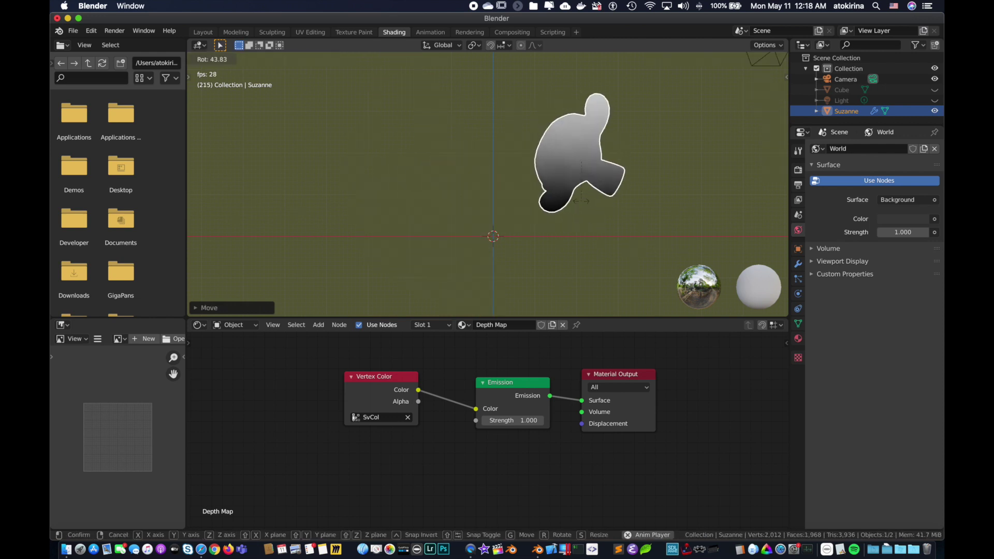
click(531, 197)
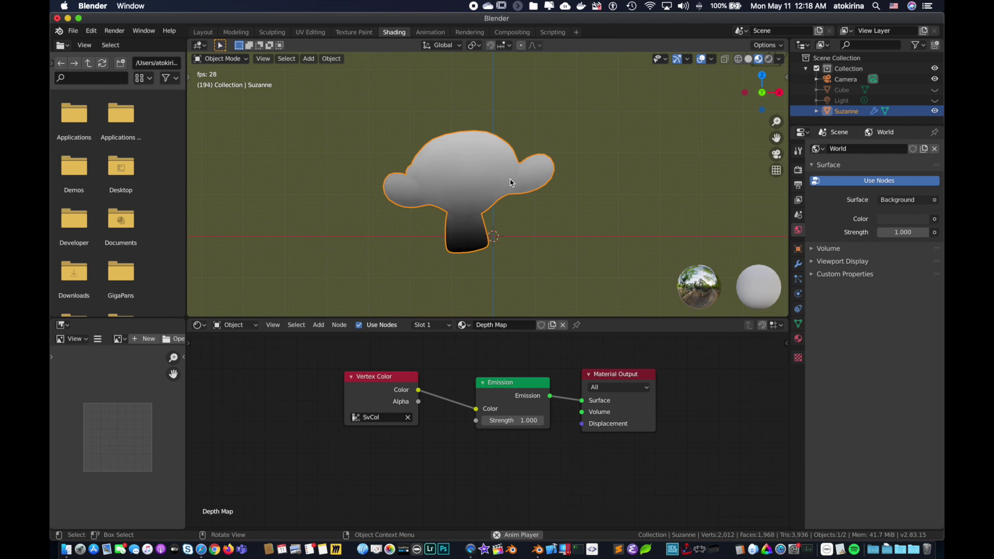
Hide the monkey and add a cube to the scene in the Layout workspace.
key(h)
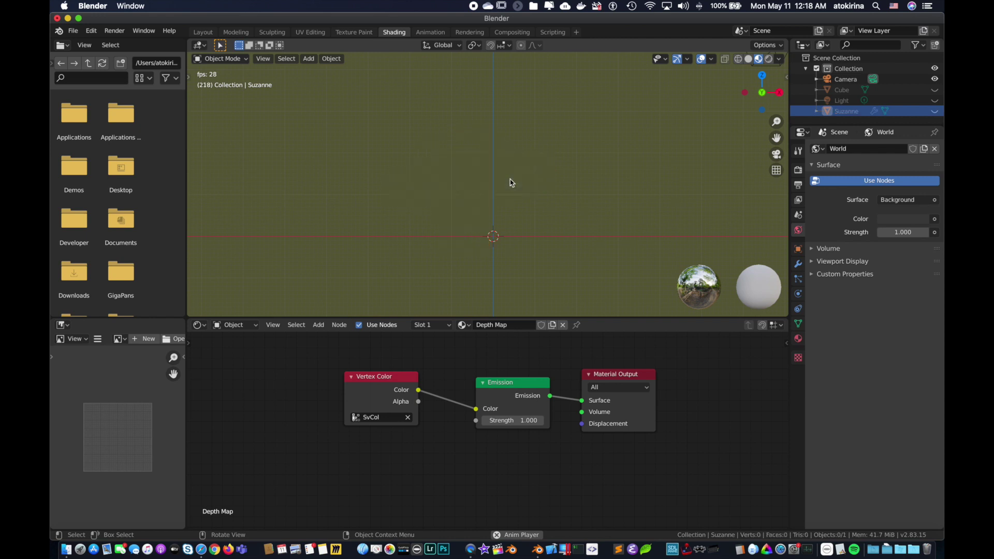
click(203, 32)
key(shift+a)
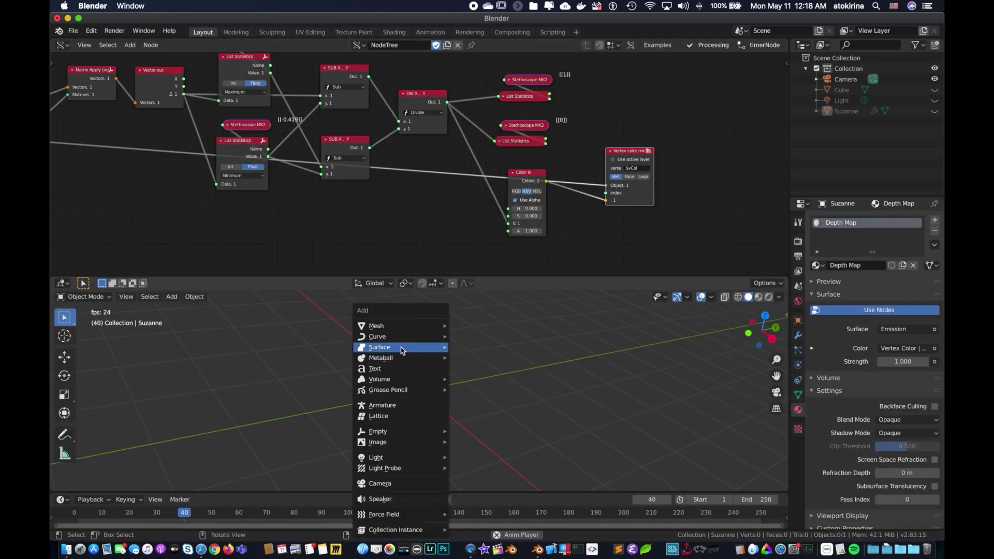
mouse_move(391, 326)
click(479, 336)
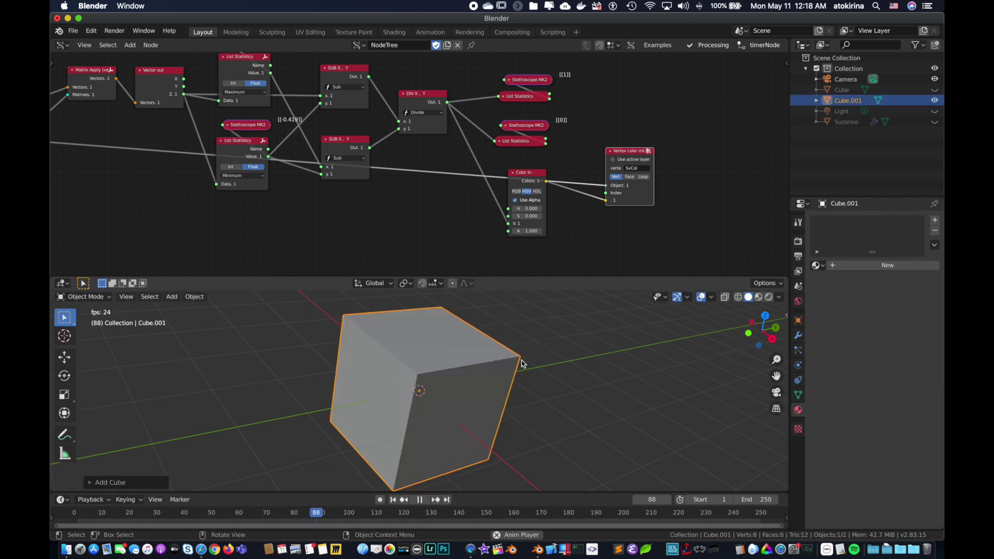
Assign the Depth Map material to the new cube and load the cube into the Objects In node.
click(817, 266)
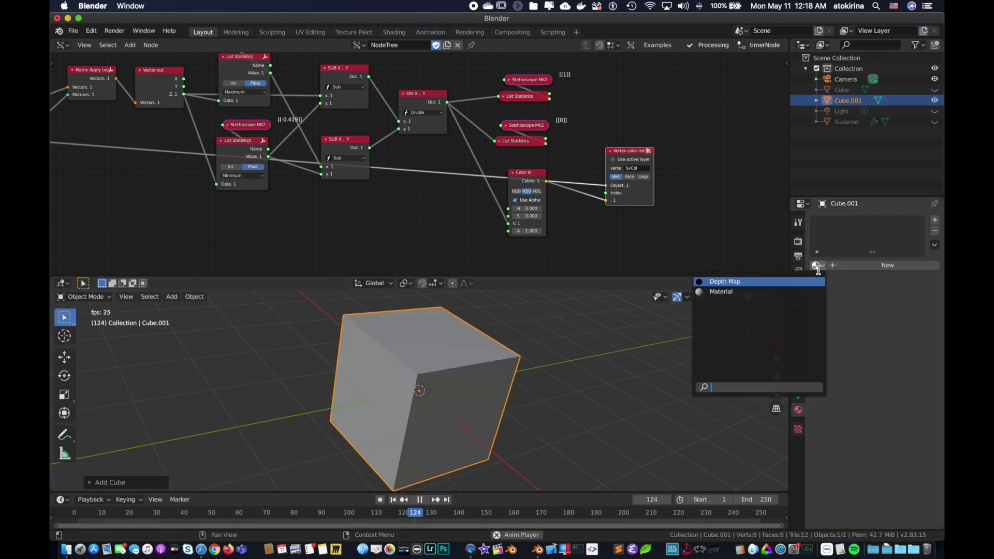
click(770, 282)
scroll(200, 184, left, 5)
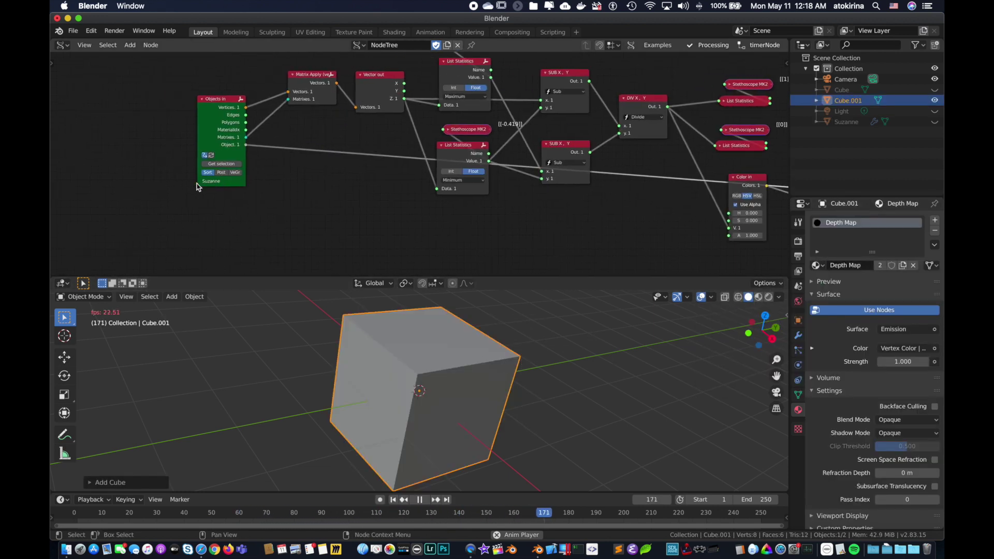
scroll(196, 187, right, 5)
click(139, 167)
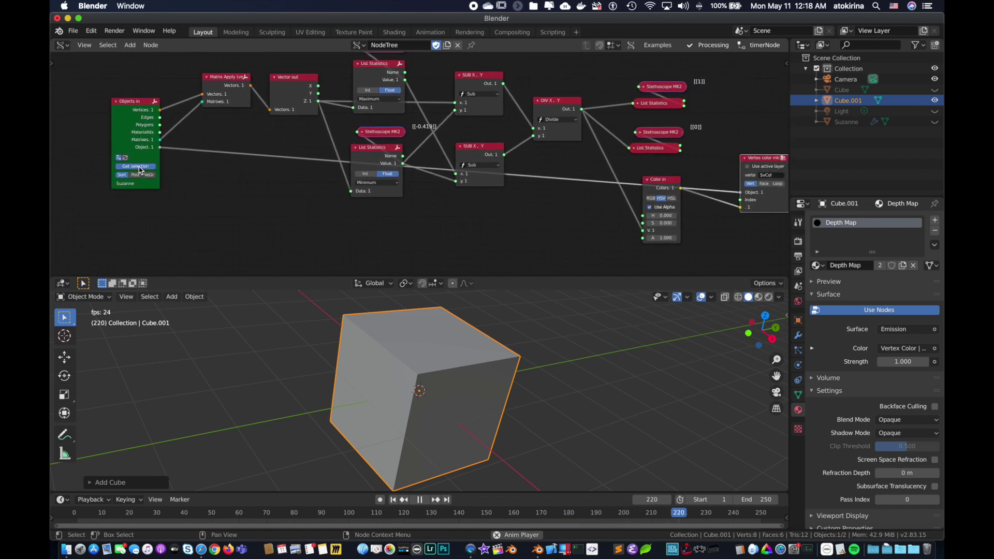
Switch the 3D viewport to Rendered shading to show the cube's vertex color gradient.
key(z)
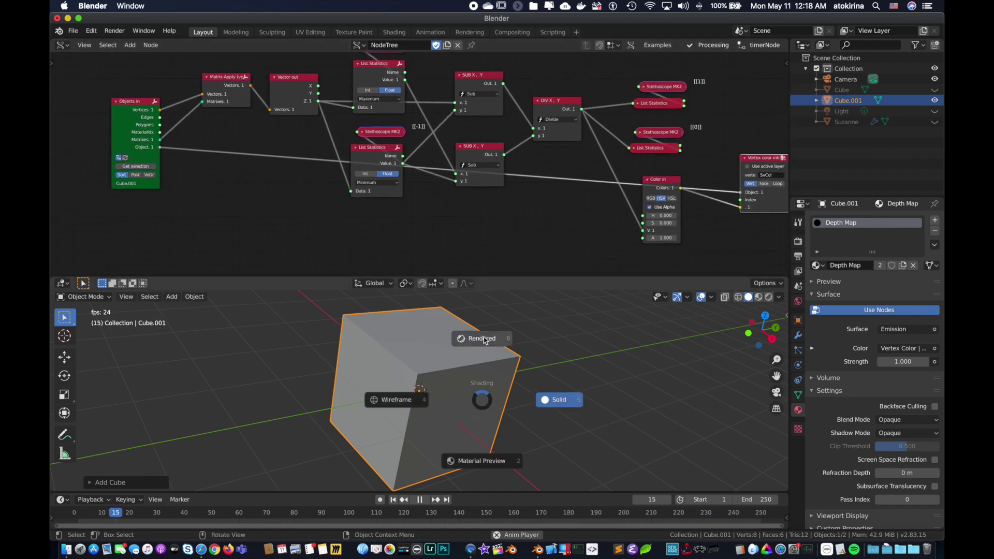
click(486, 340)
middle_drag(461, 357, 440, 387)
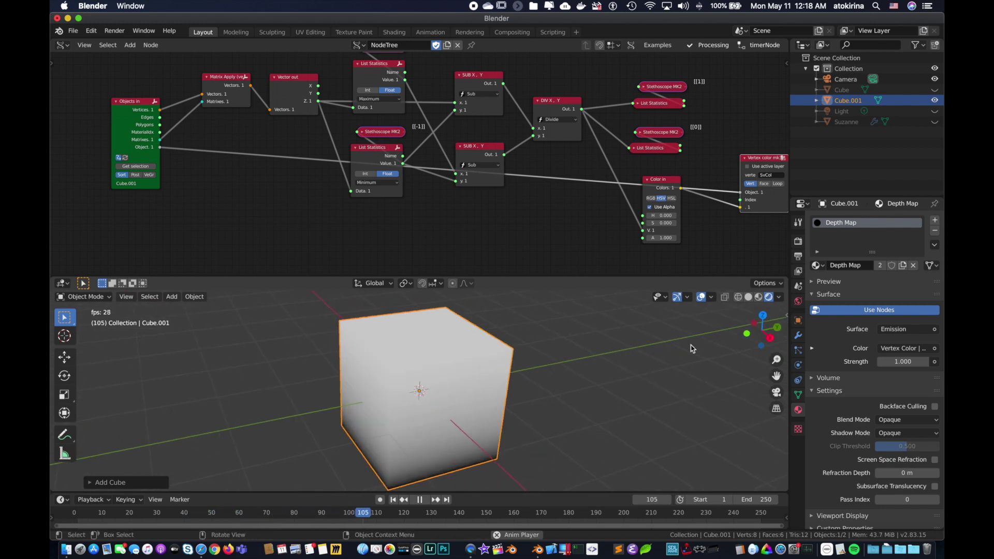
Add a Subdivision Surface modifier to the cube, set to Simple with 2 viewport subdivisions.
click(798, 336)
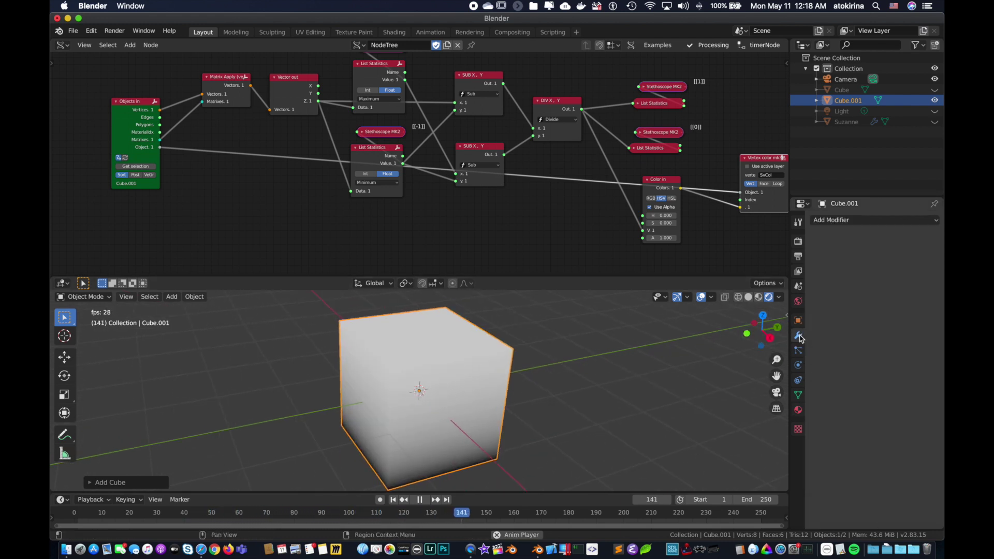
click(852, 220)
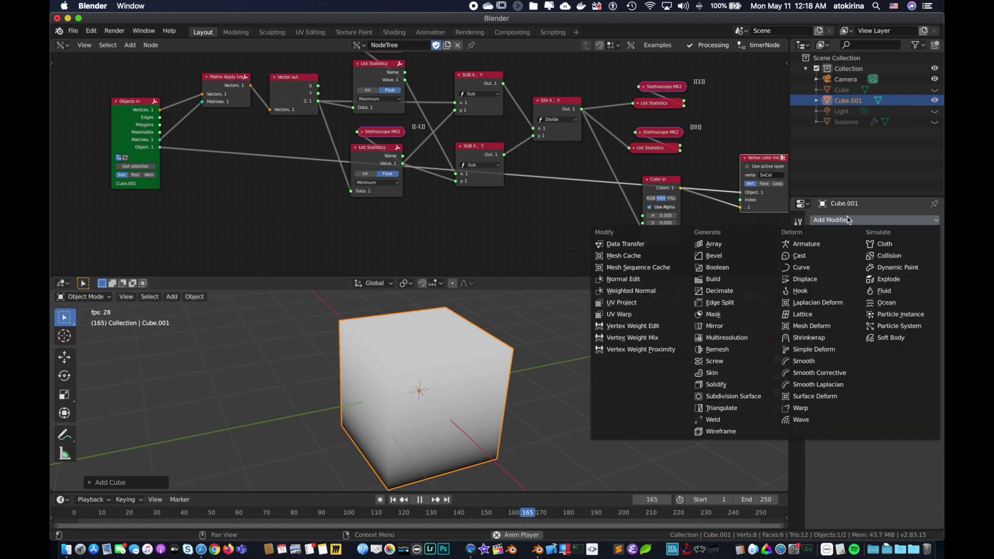
click(729, 396)
click(907, 267)
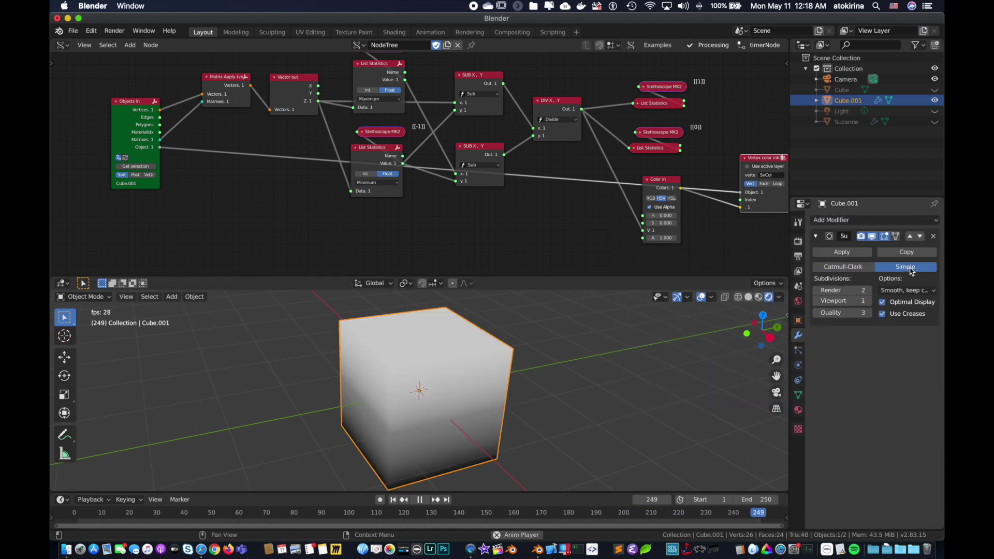
click(868, 301)
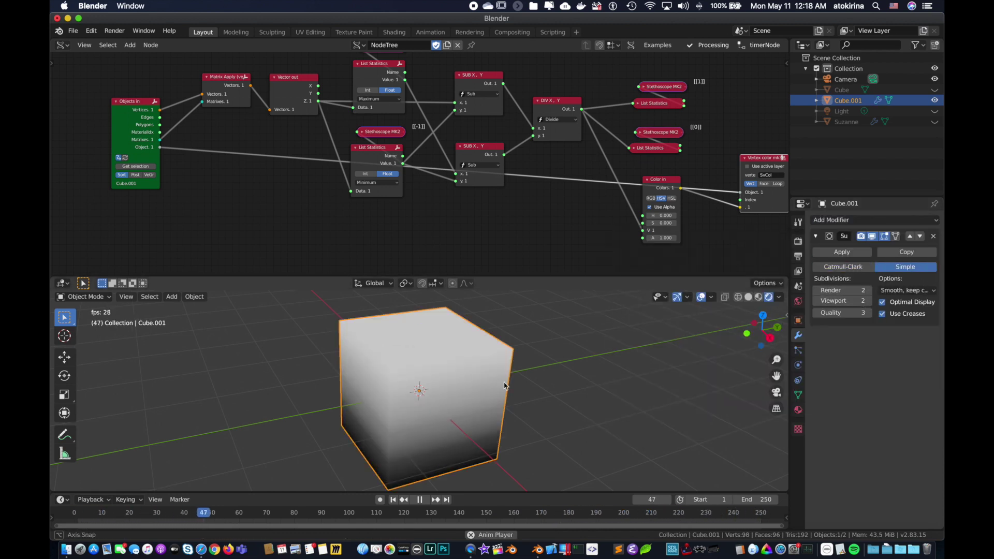
Enter Edit Mode on the cube, enable face selection alongside vertex and edge selection, and select the top face.
middle_drag(590, 331, 483, 392)
key(Tab)
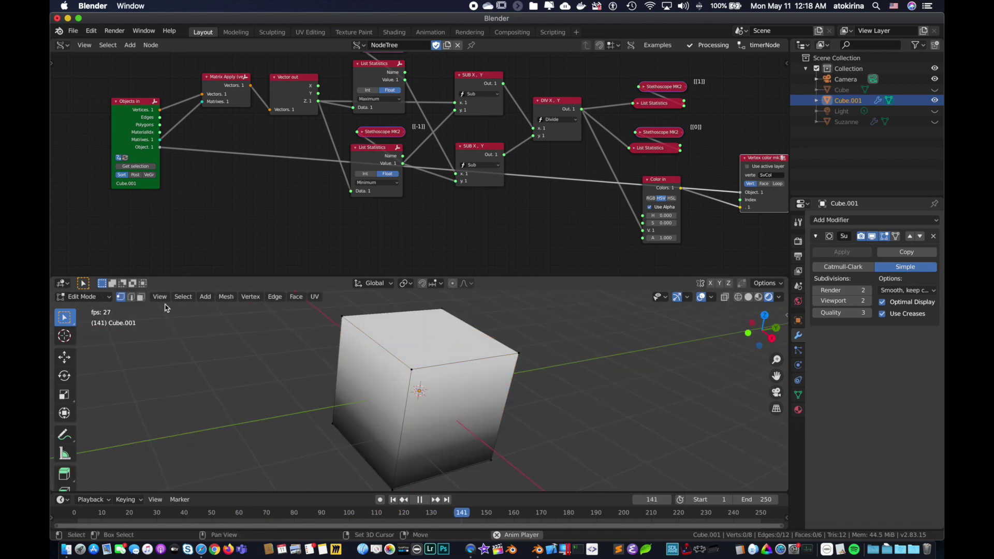
click(139, 299)
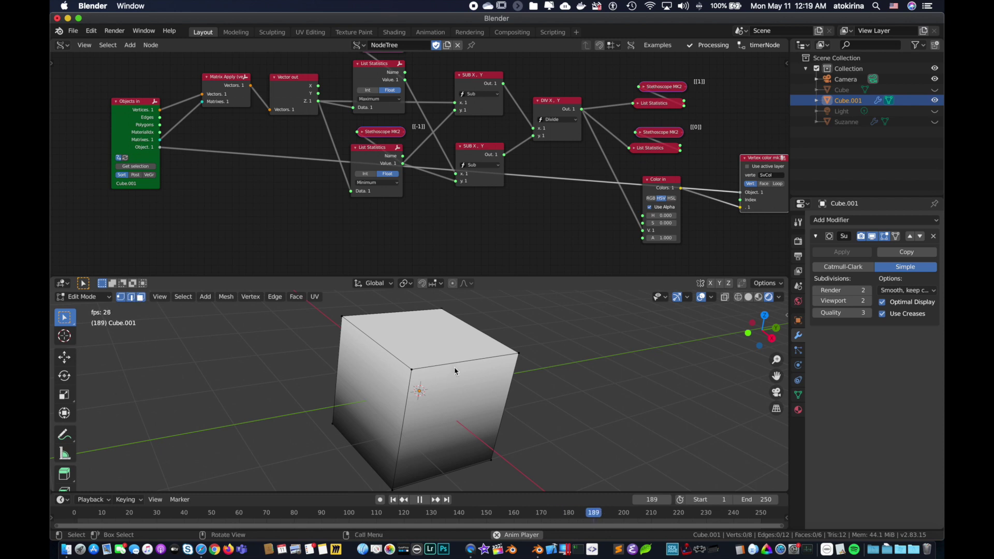
click(432, 340)
Maximize the 3D viewport, inset the cube's top face and extrude the inner face upward into a smaller block.
key(ctrl+space)
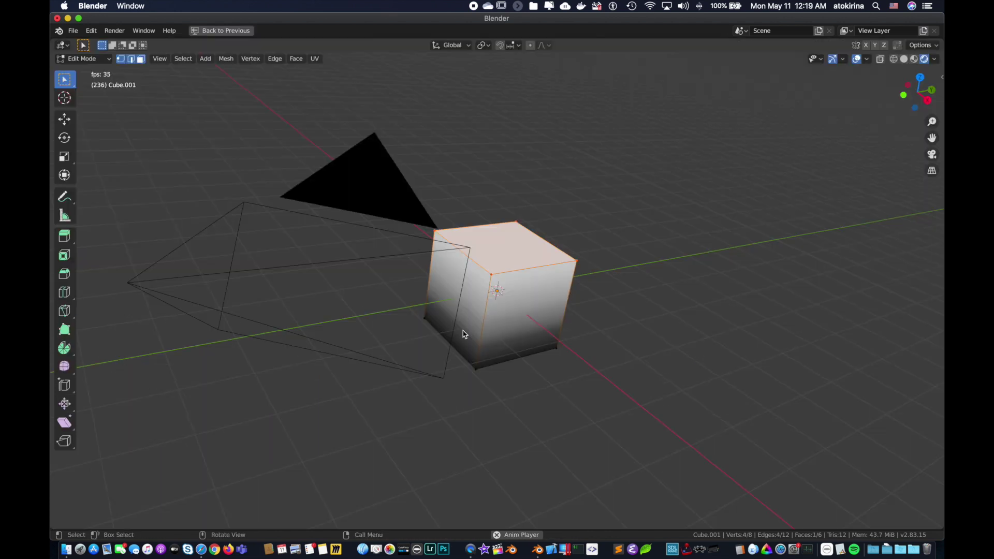
middle_drag(528, 277, 492, 281)
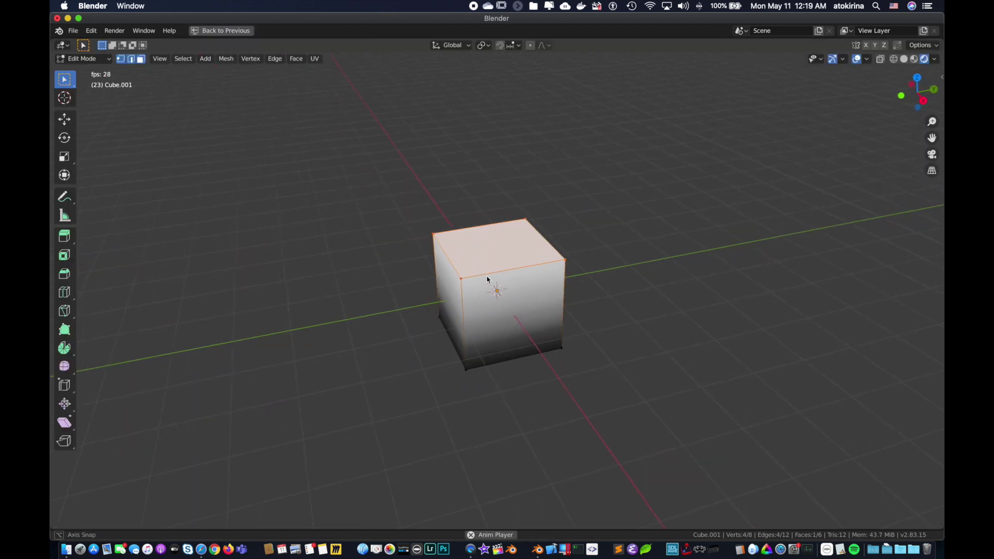
key(i)
click(520, 228)
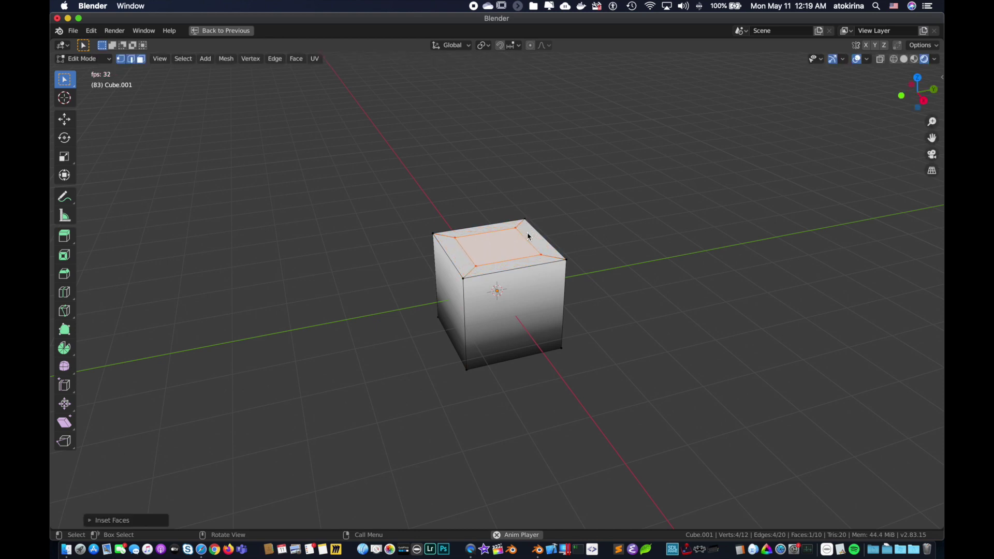
key(e)
click(524, 198)
Inset the top face of the raised block and extrude it downward to form a shallow recess.
key(i)
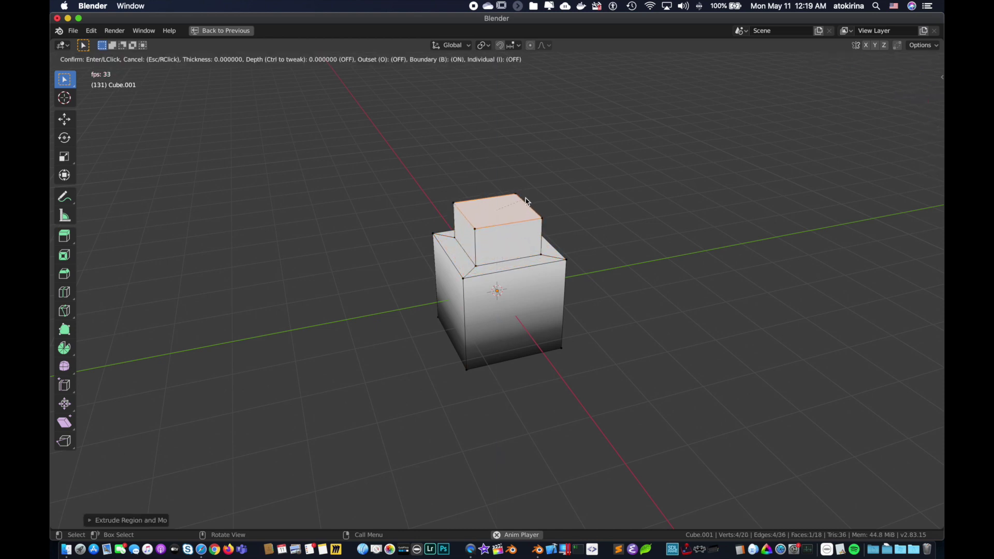
click(520, 198)
key(e)
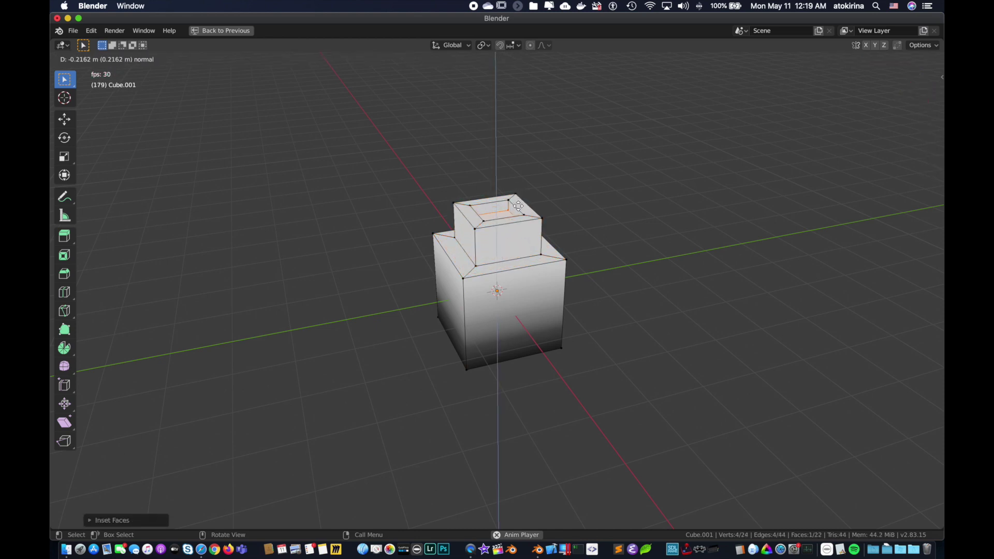
click(521, 209)
scroll(520, 209, up, 2)
scroll(520, 209, up, 1)
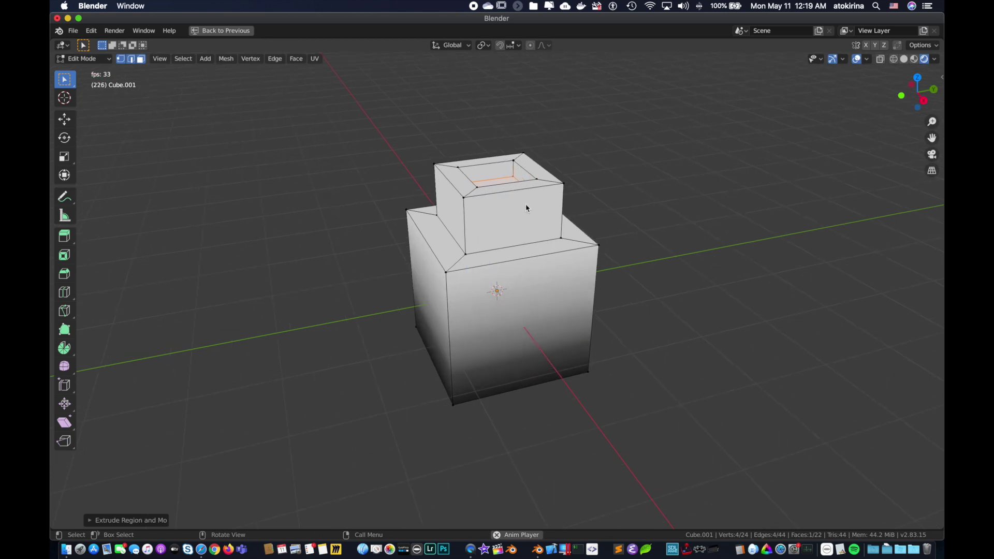
key(Tab)
alt+drag(568, 202, 508, 352)
key(Tab)
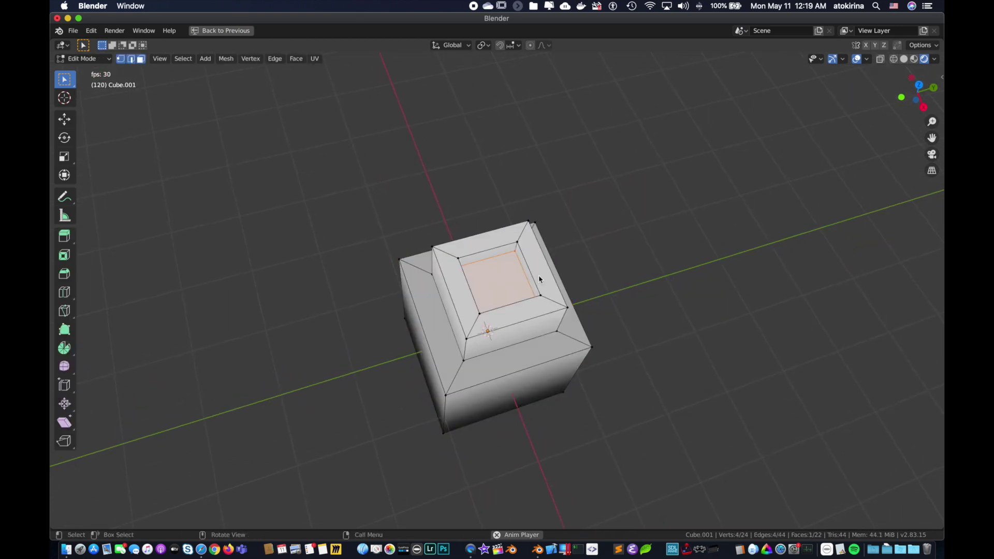
key(i)
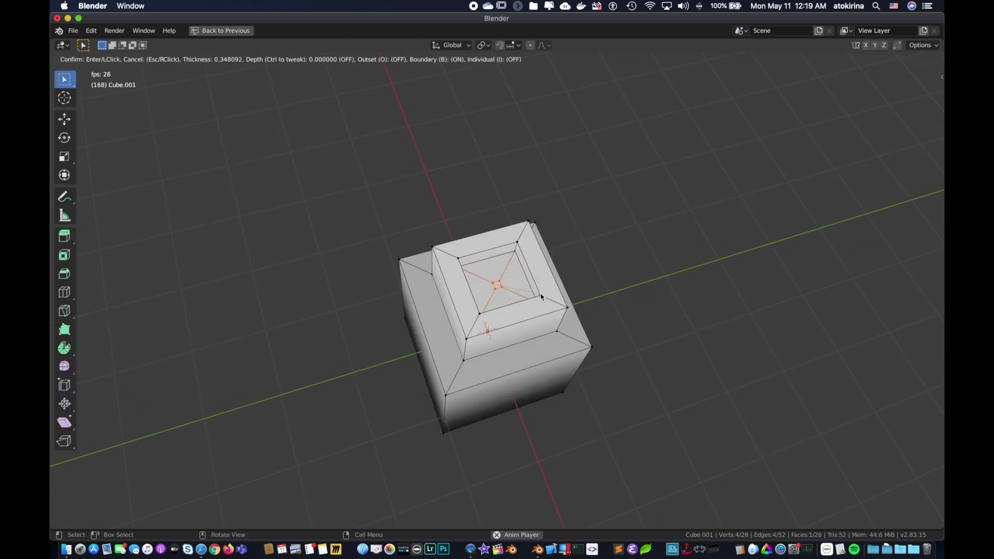
click(552, 299)
key(ctrl+z)
Inset the floor of the recess and extrude the inner face downward to make a second, deeper recess.
key(i)
click(544, 297)
alt+drag(543, 297, 520, 213)
alt+drag(506, 261, 508, 285)
key(e)
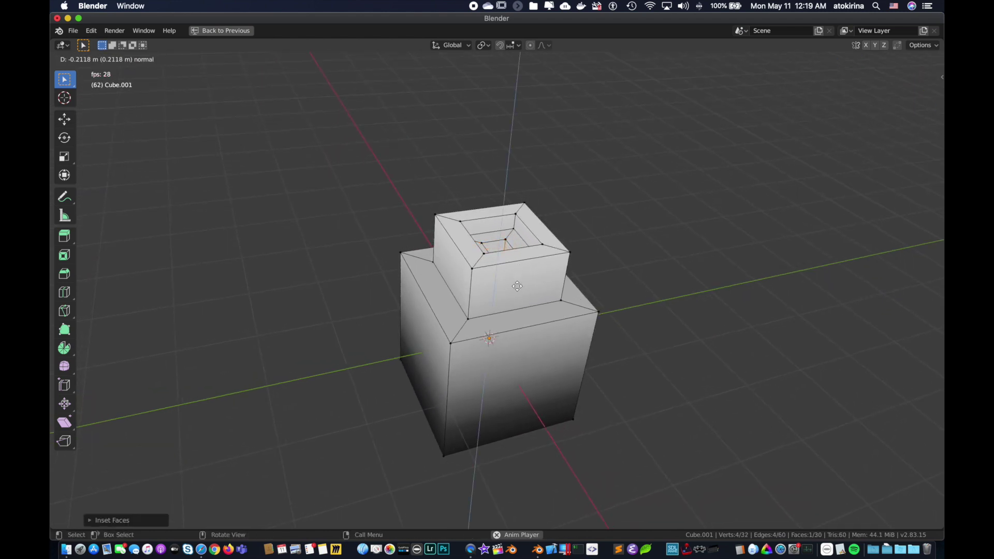
click(516, 293)
Return to Object Mode and examine the stepped cube's depth shading from above and from the side.
key(Tab)
alt+drag(545, 281, 544, 395)
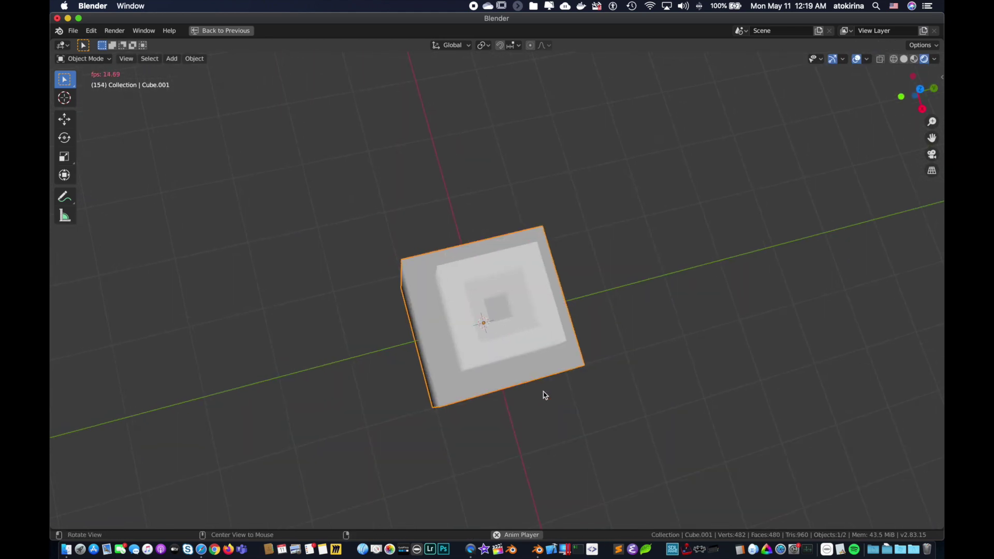
alt+drag(582, 313, 520, 271)
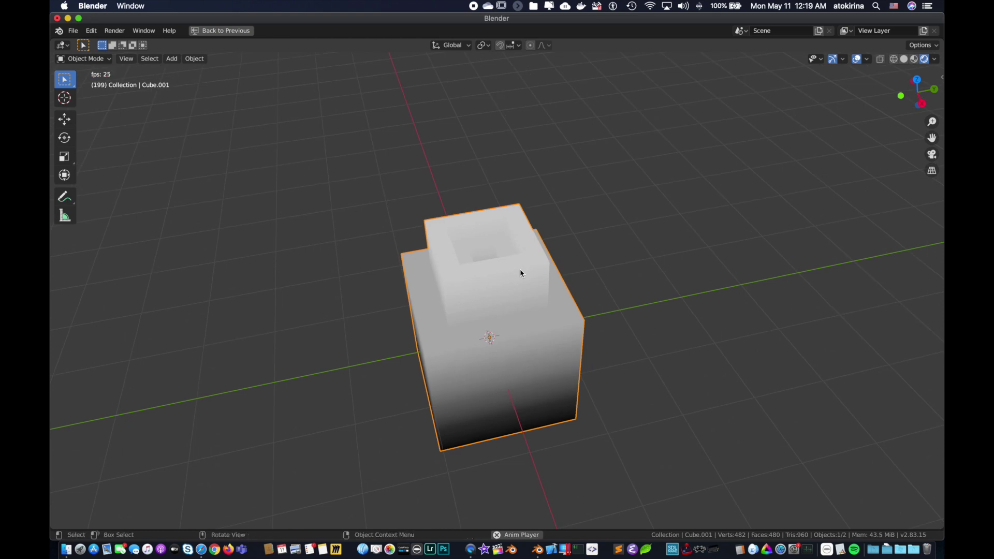
Rotate the stepped cube by 90° and check its depth shading in the new orientation.
key(r)
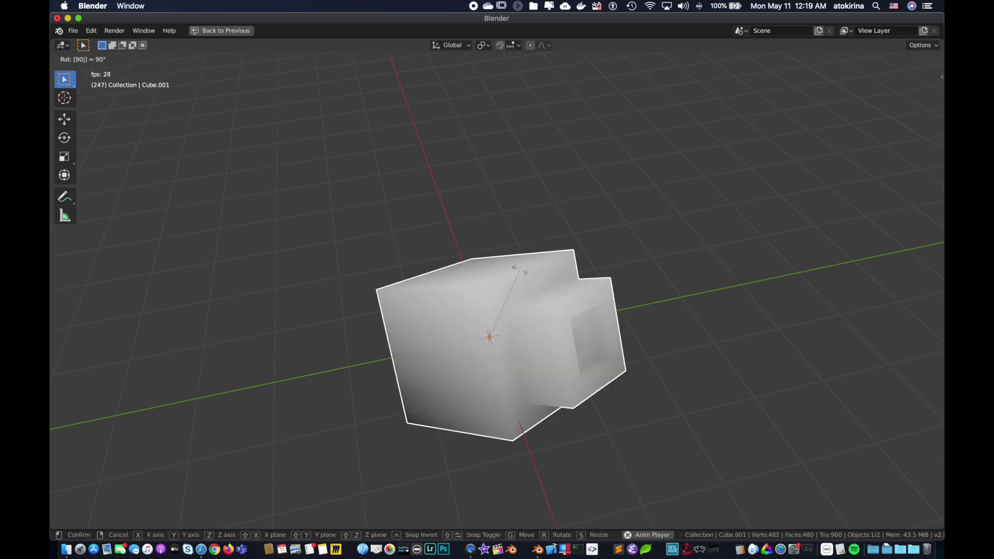
click(535, 297)
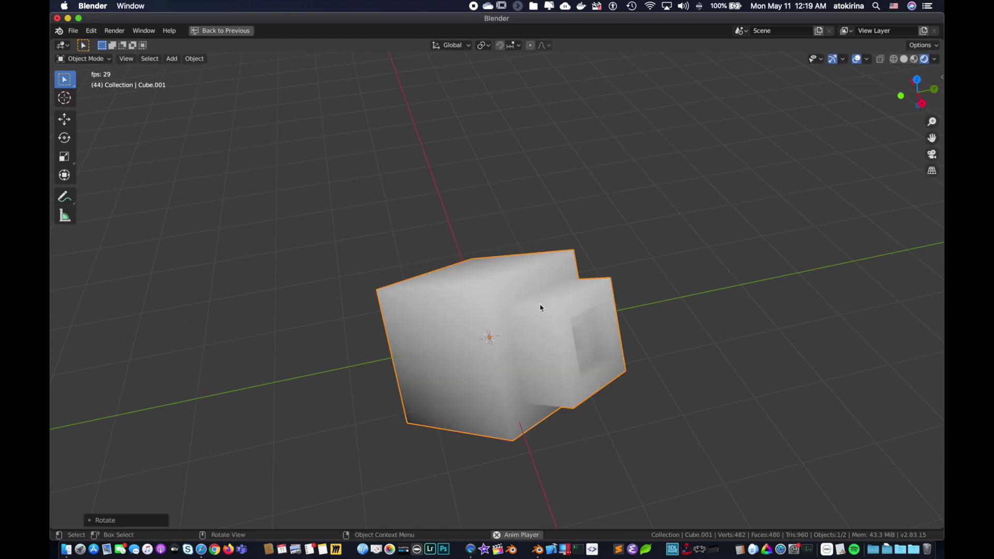
alt+drag(540, 307, 592, 220)
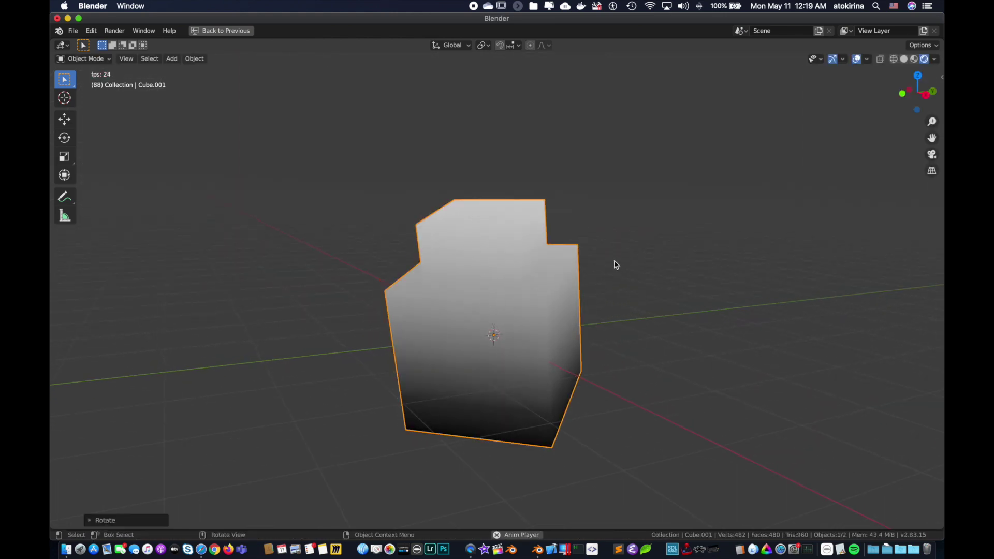
Pause the animation playback, rotate the stepped cube freehand to a tilted orientation, and resume playback to update its depth shading.
key(space)
key(r)
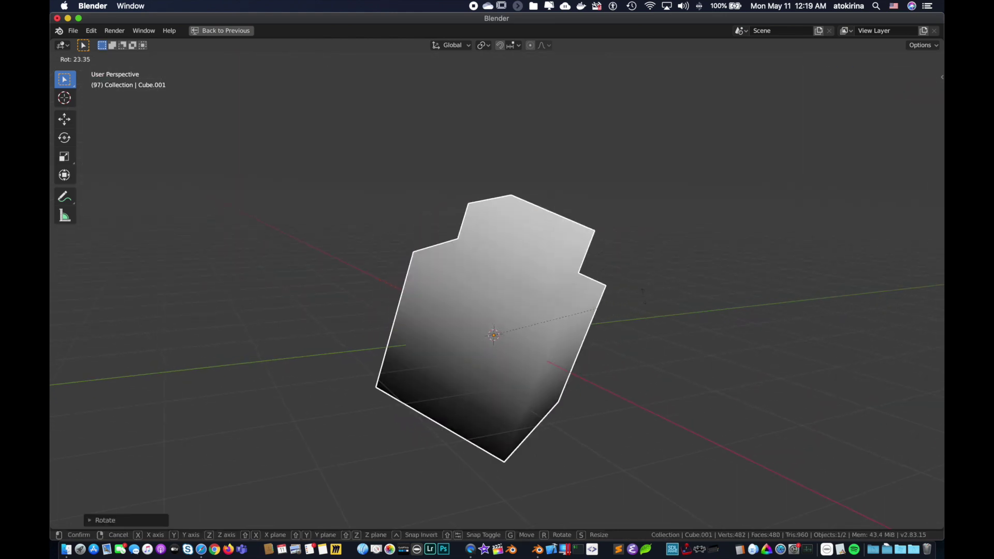
click(640, 406)
key(space)
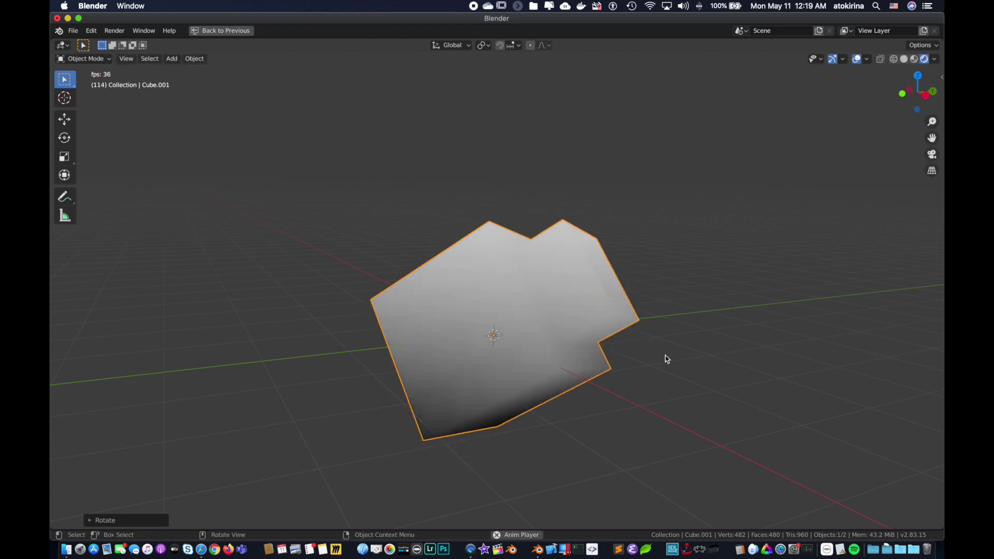
Move the tilted cube slightly above the world origin and check its depth shading from other sides.
key(g)
click(588, 289)
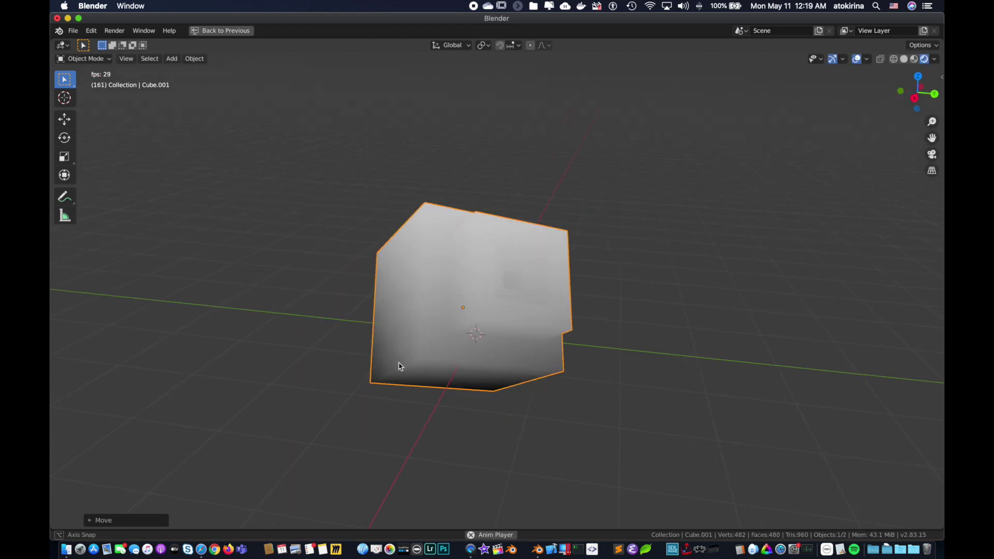
middle_drag(492, 342, 366, 318)
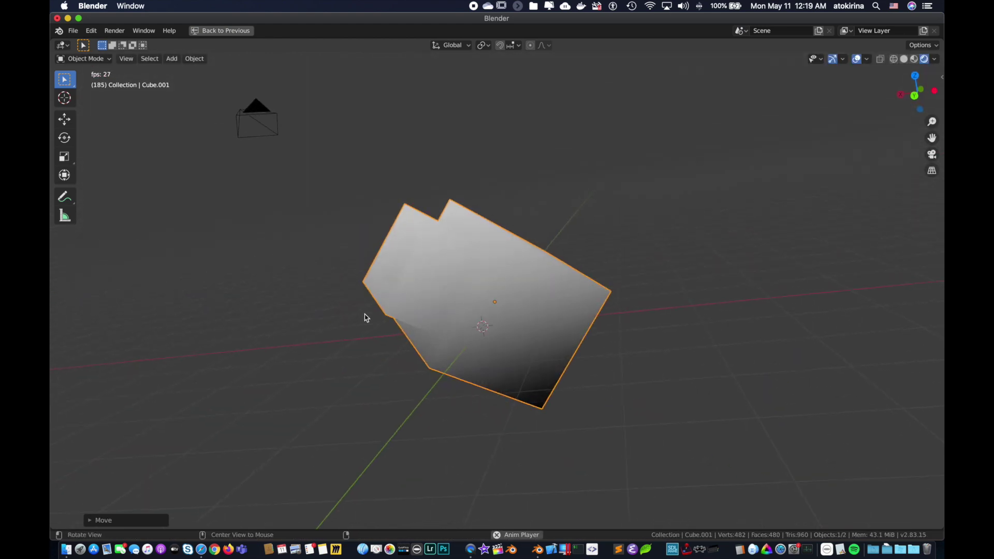
Switch to the web browser and look at the YouTube page of "Bake PERFECT Displacement Maps (with blender)" down to its description.
key(super+Tab)
click(472, 276)
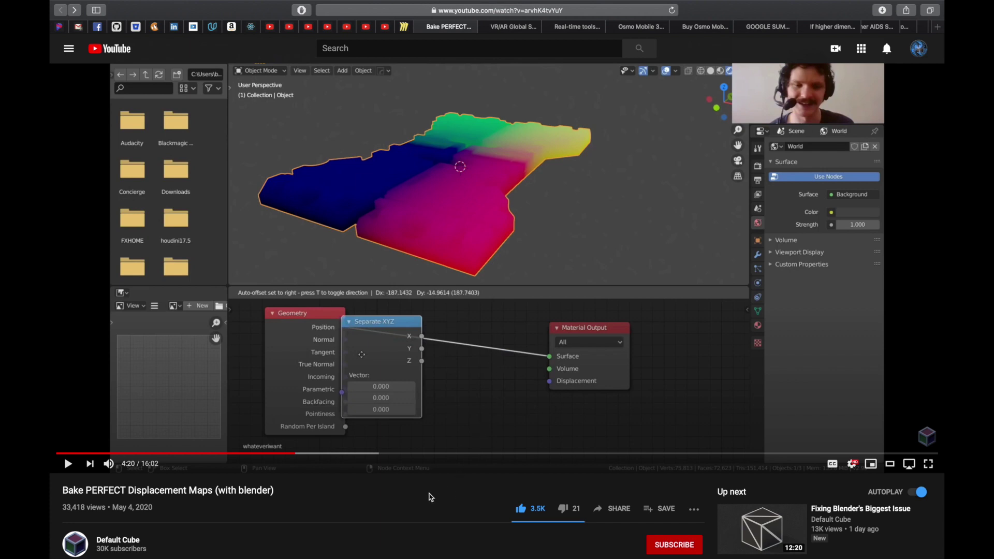
scroll(468, 496, down, 3)
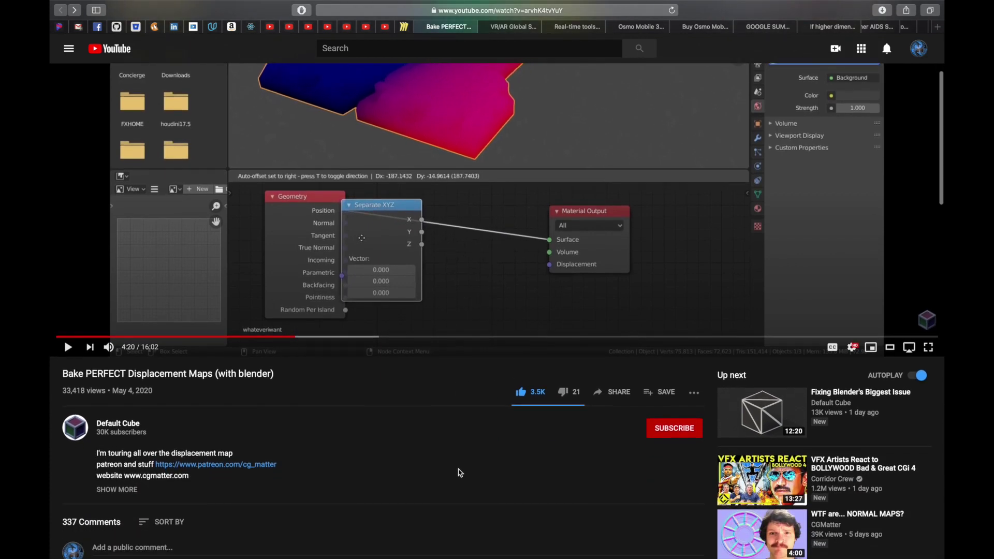